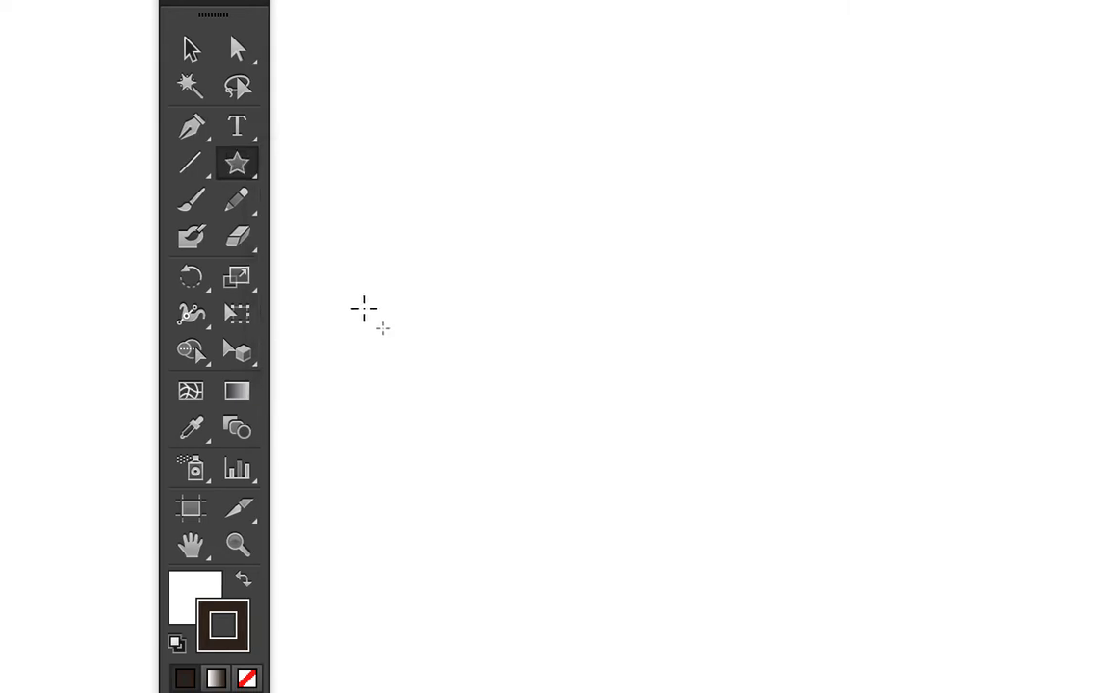
# Draw a small five-pointed star near the middle of the artboard.
pyautogui.press('Tab')
pyautogui.moveTo(470, 286); pyautogui.dragTo(526, 324)
pyautogui.press('v')
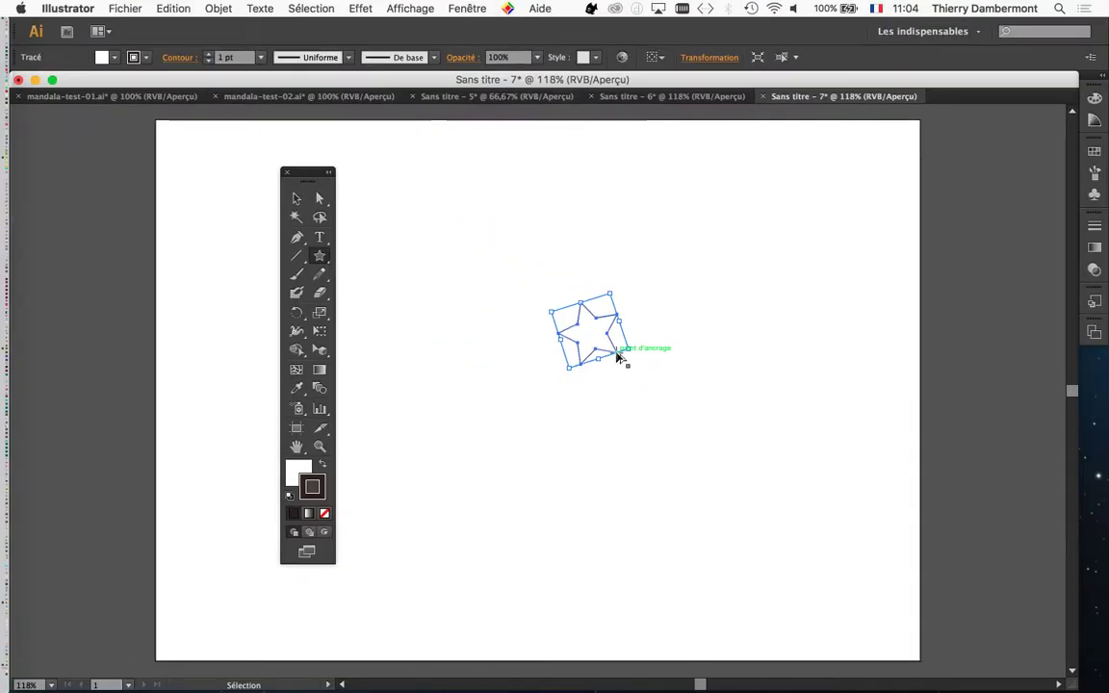
# Move the toolbox off the artboard and display the document's layers beside the star.
pyautogui.click(319, 212)
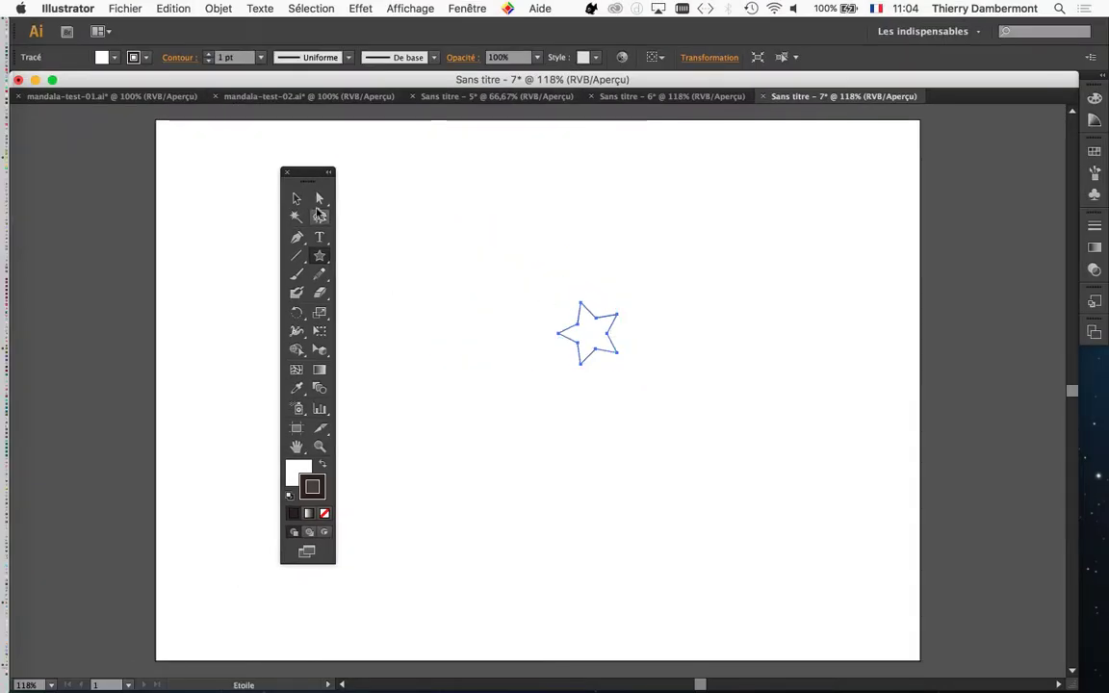
pyautogui.moveTo(310, 177); pyautogui.dragTo(102, 163)
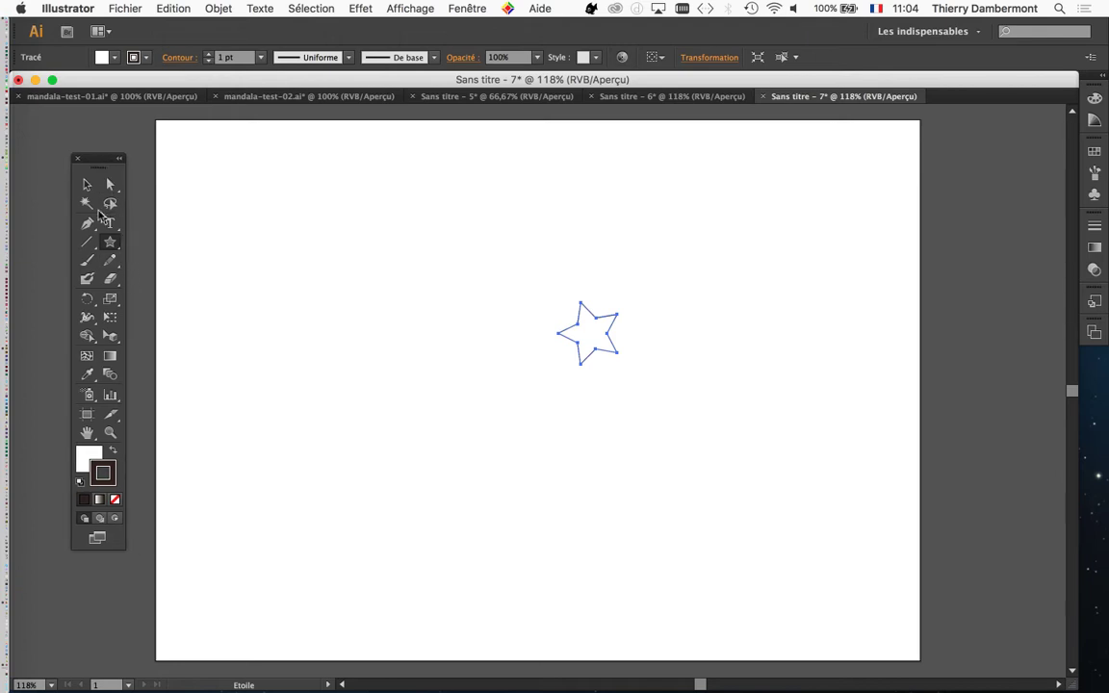
pyautogui.click(468, 8)
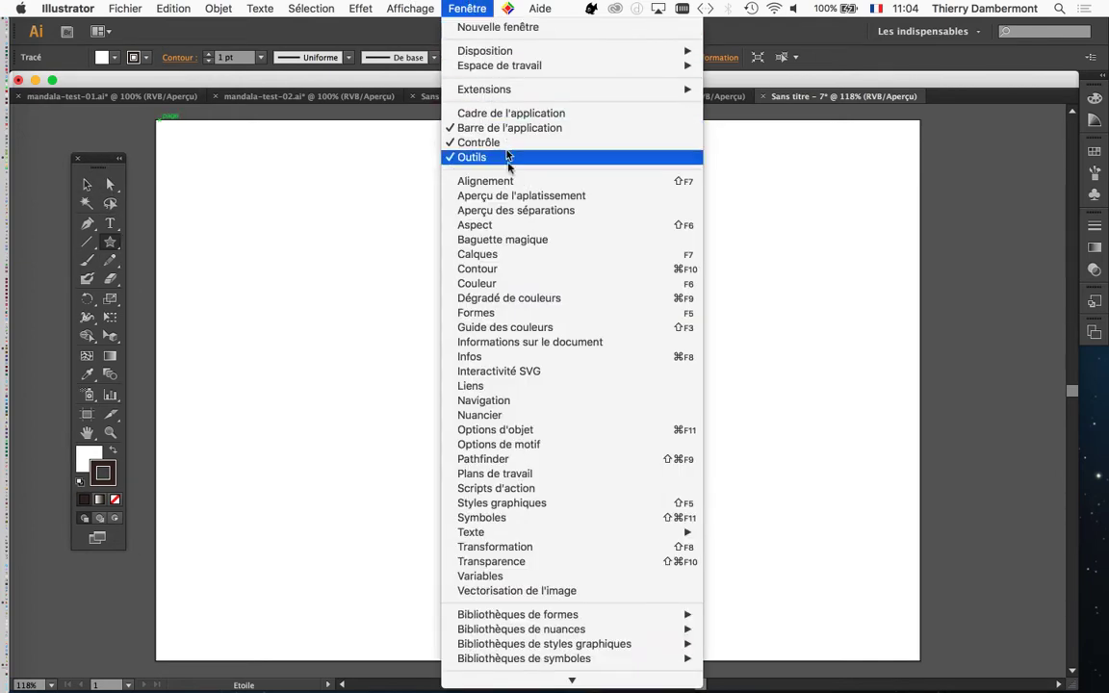
pyautogui.click(528, 251)
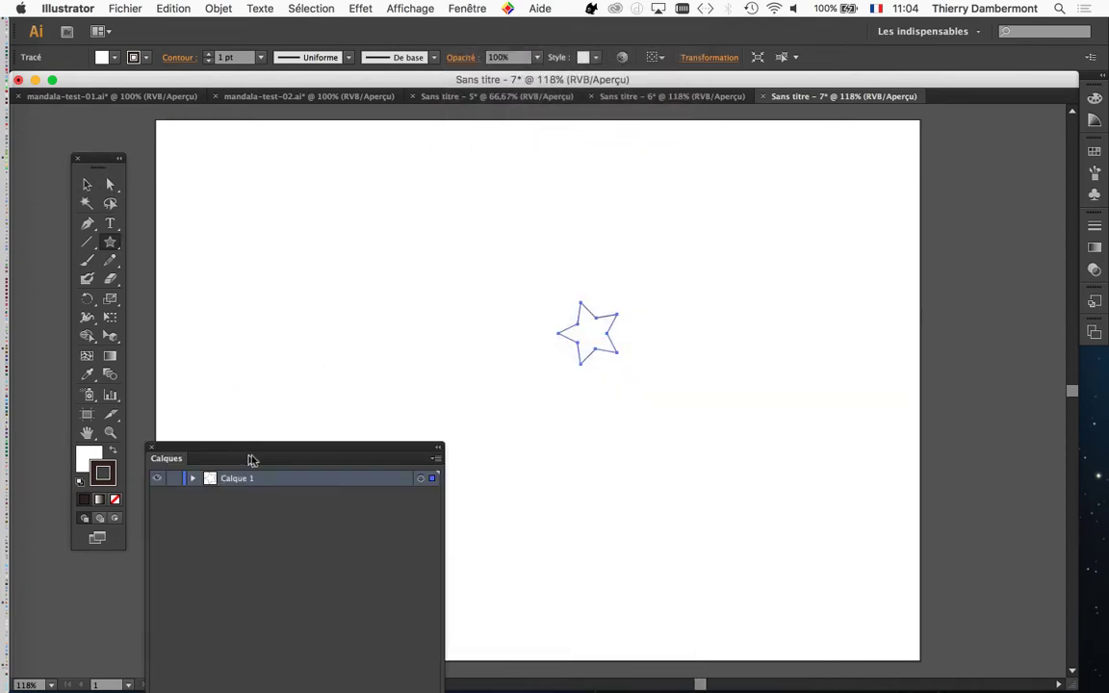
pyautogui.moveTo(251, 461); pyautogui.dragTo(851, 191)
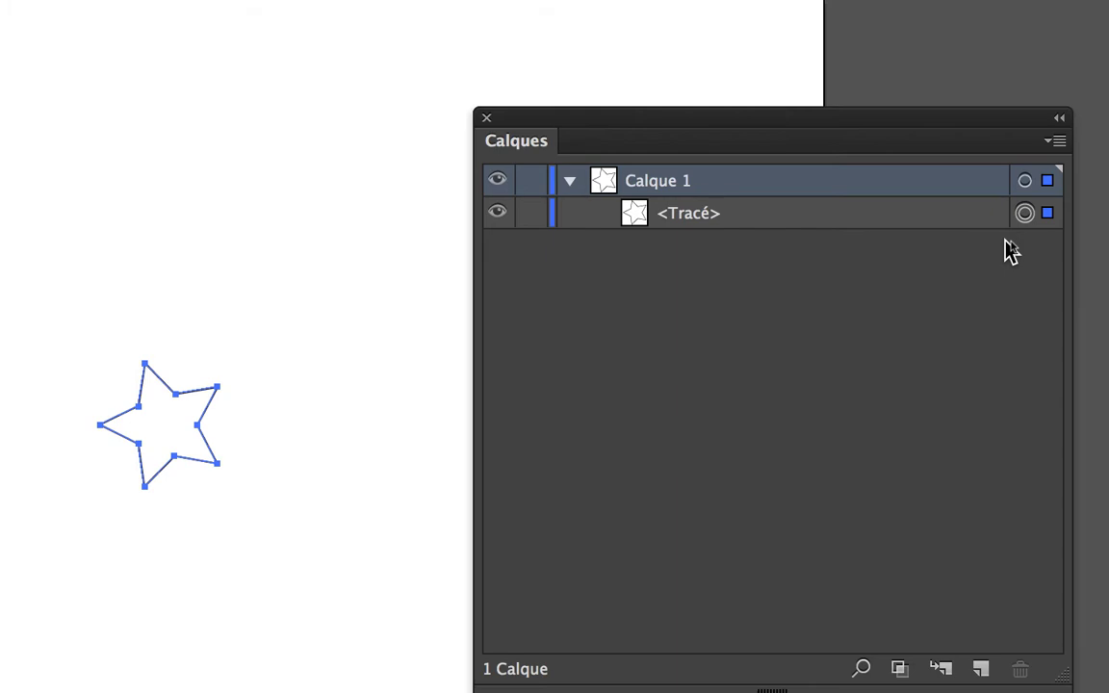
# Group the single star path and expand the new group in the layer list.
pyautogui.press('v')
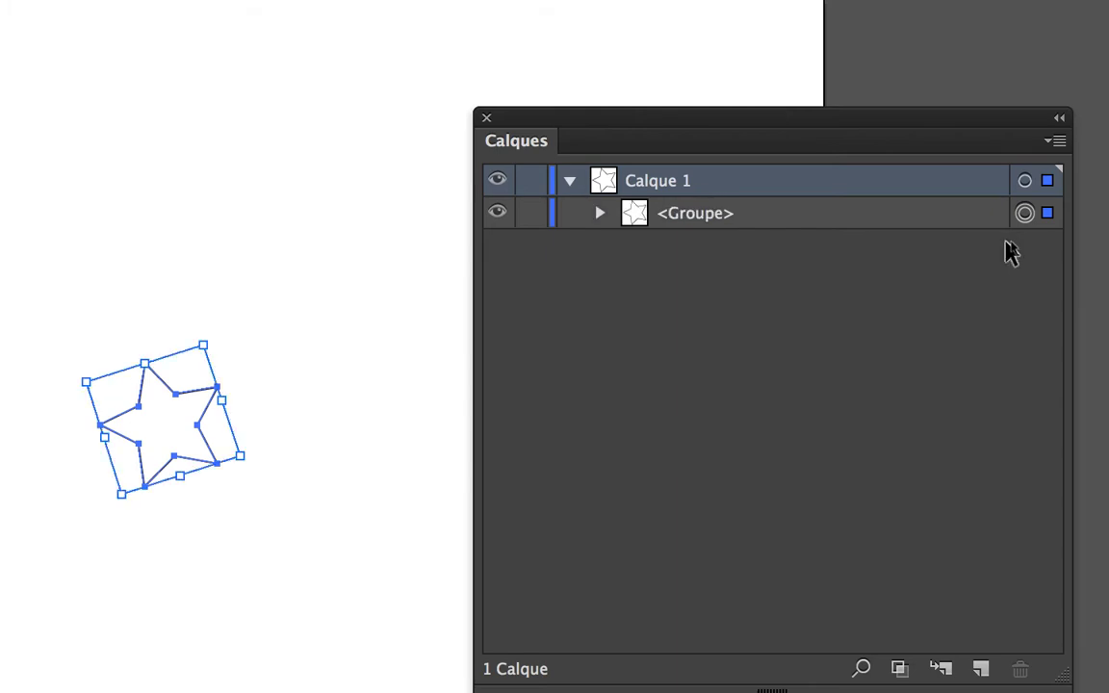
pyautogui.press('a')
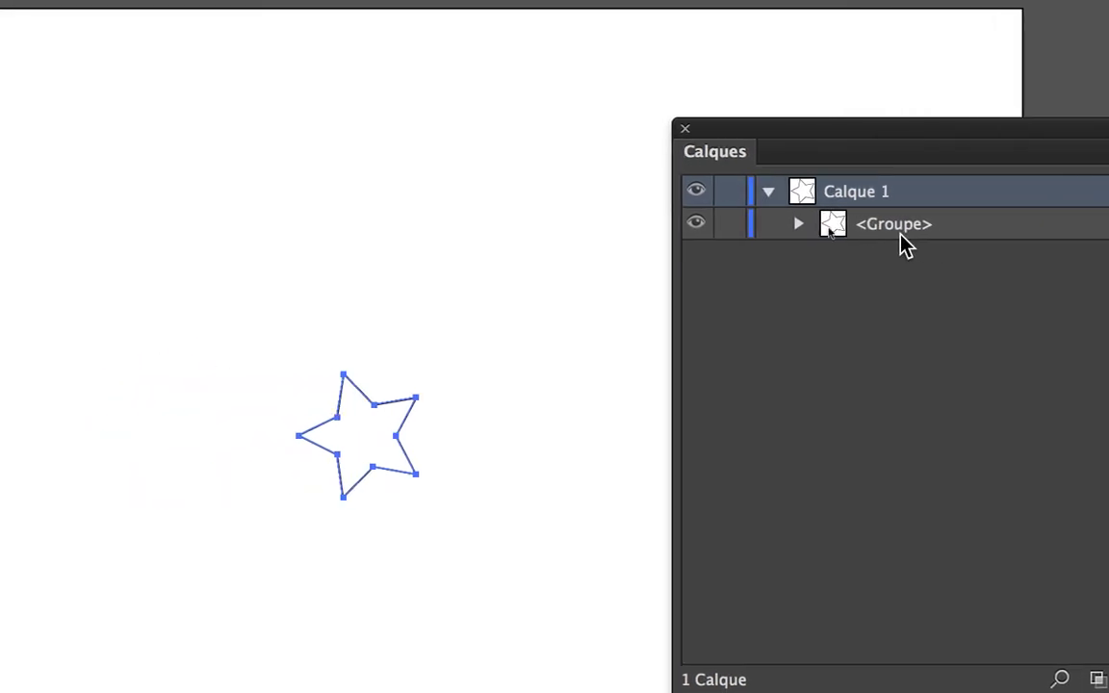
pyautogui.click(860, 232)
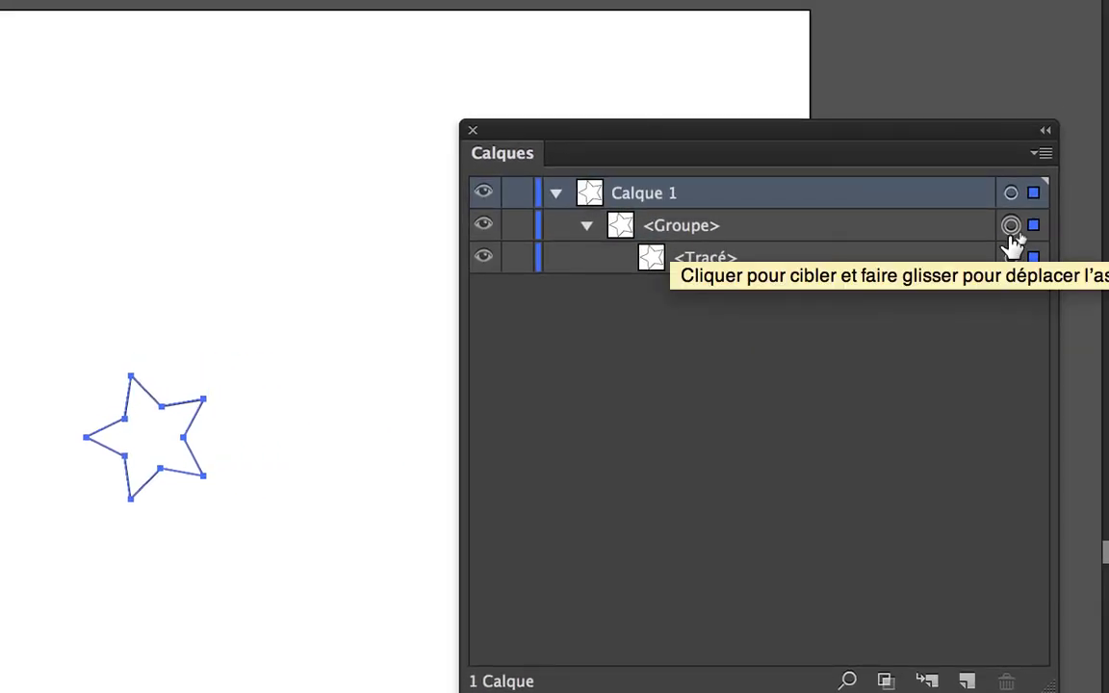
pyautogui.press('v')
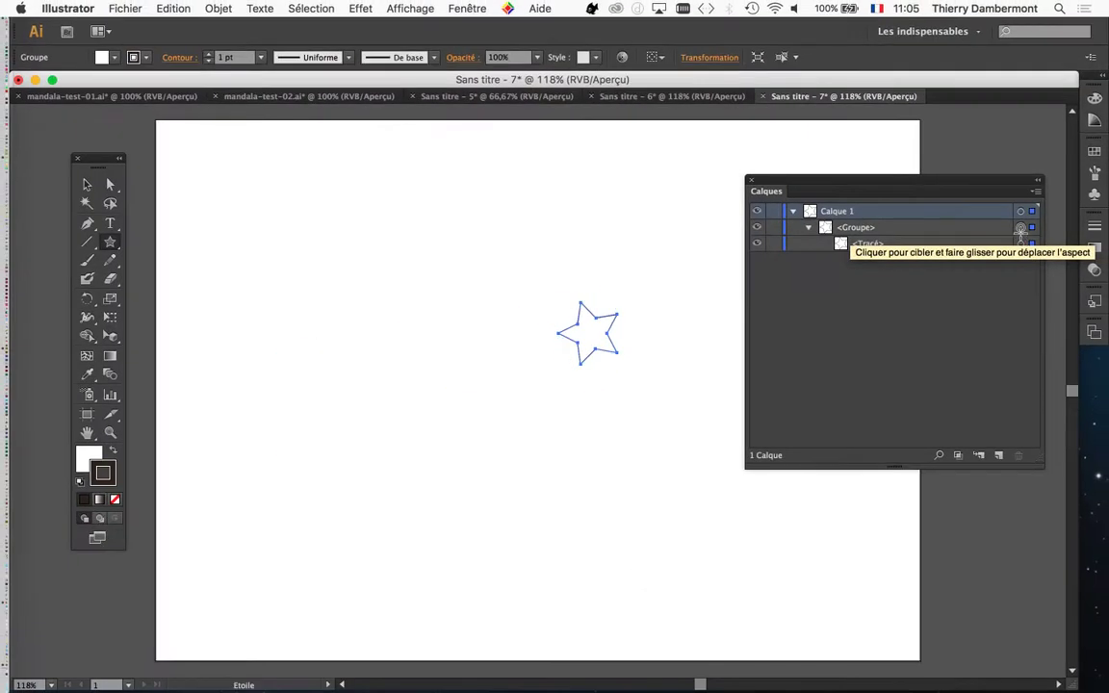
# Shift the layer list and the toolbox outward to clear the space around the star.
pyautogui.moveTo(798, 183); pyautogui.dragTo(904, 181)
pyautogui.press('space')
pyautogui.moveTo(666, 254); pyautogui.dragTo(622, 234)
pyautogui.moveTo(102, 163); pyautogui.dragTo(59, 156)
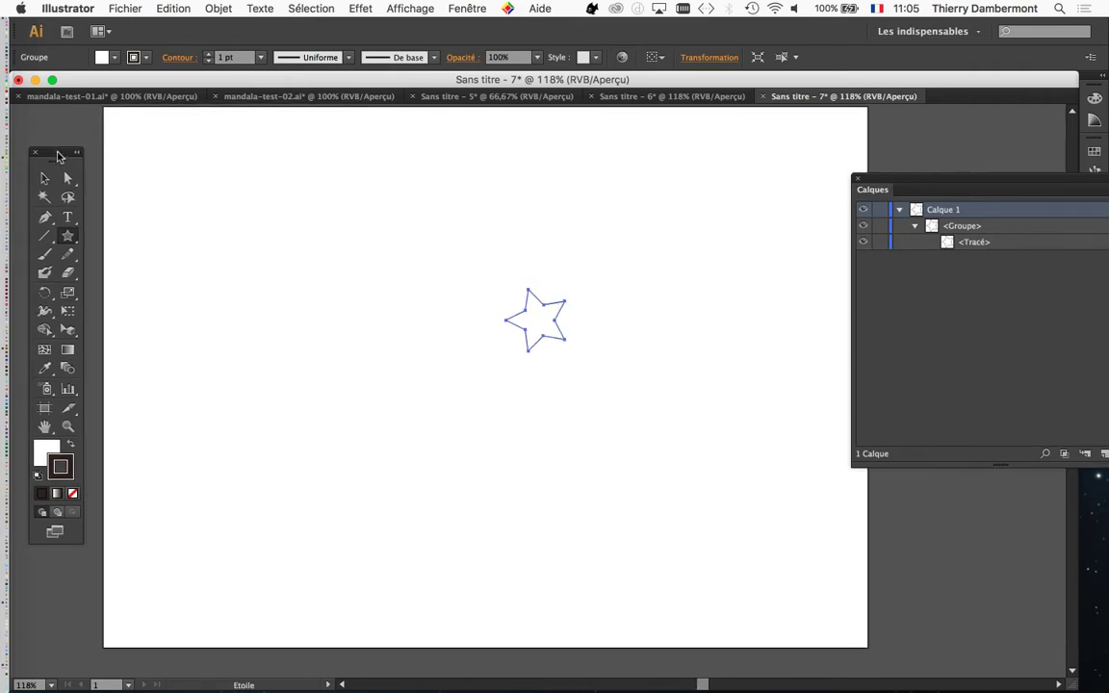
# Start a Transform effect on the star group with preview on and a rotation angle of 36°.
pyautogui.click(364, 8)
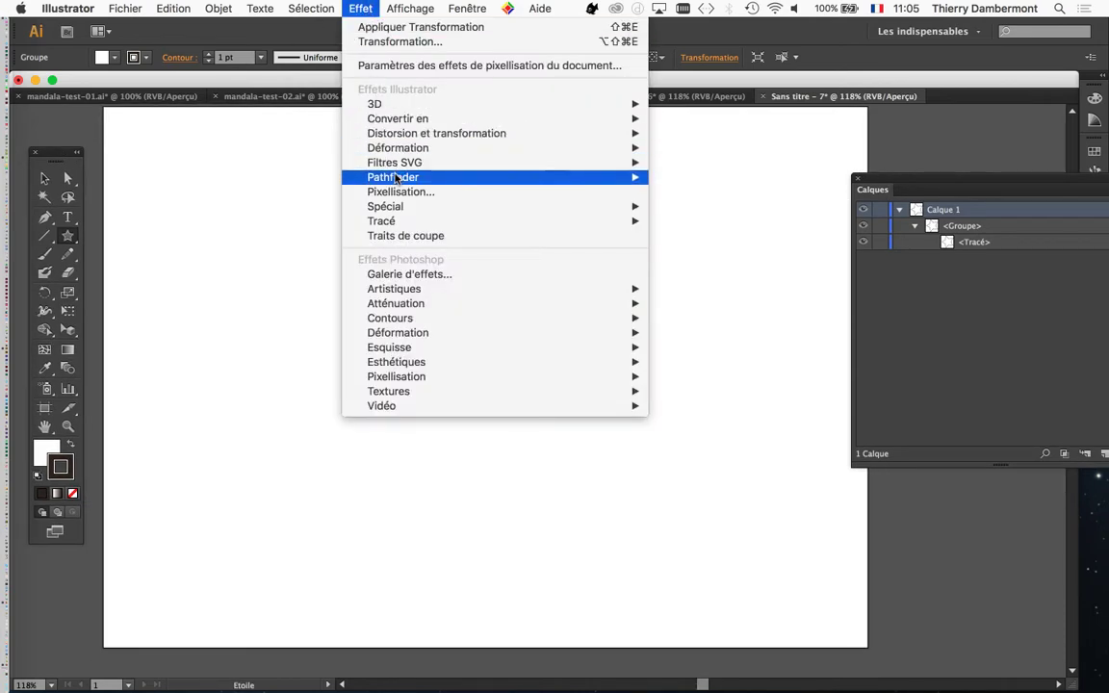
pyautogui.moveTo(542, 135)
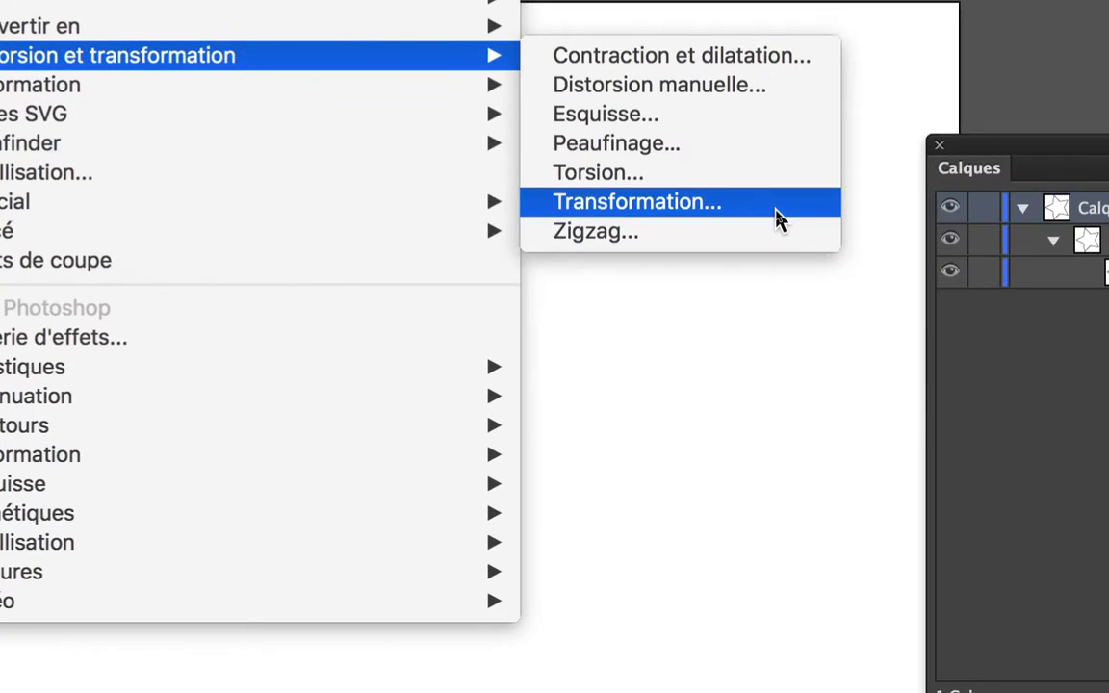
pyautogui.click(780, 220)
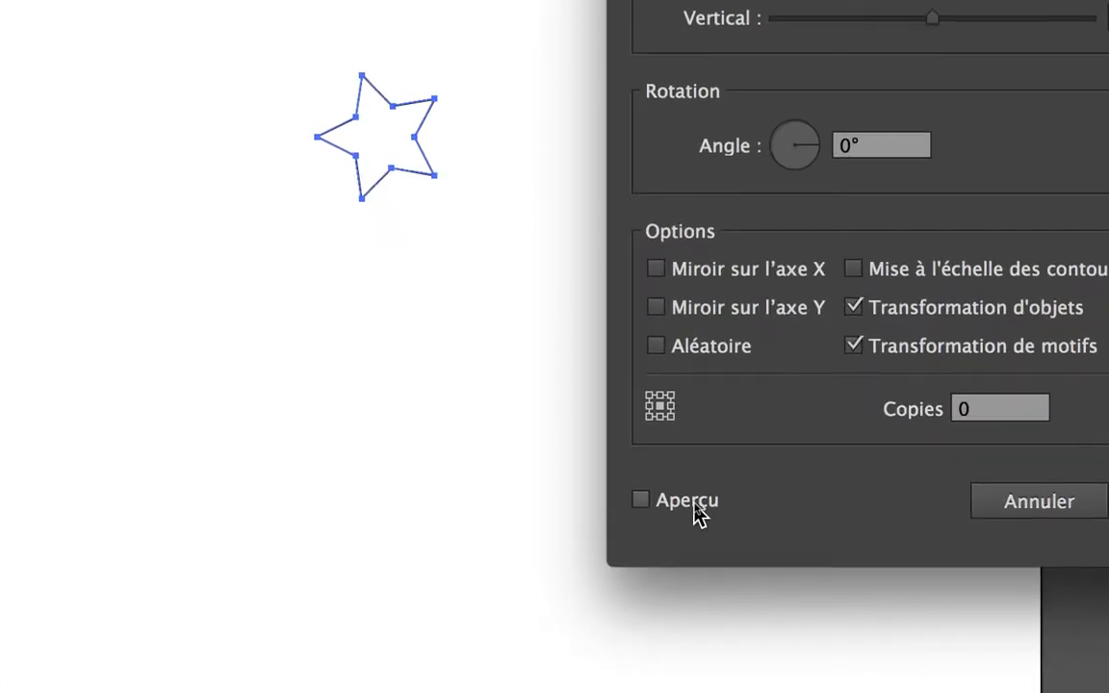
pyautogui.click(695, 512)
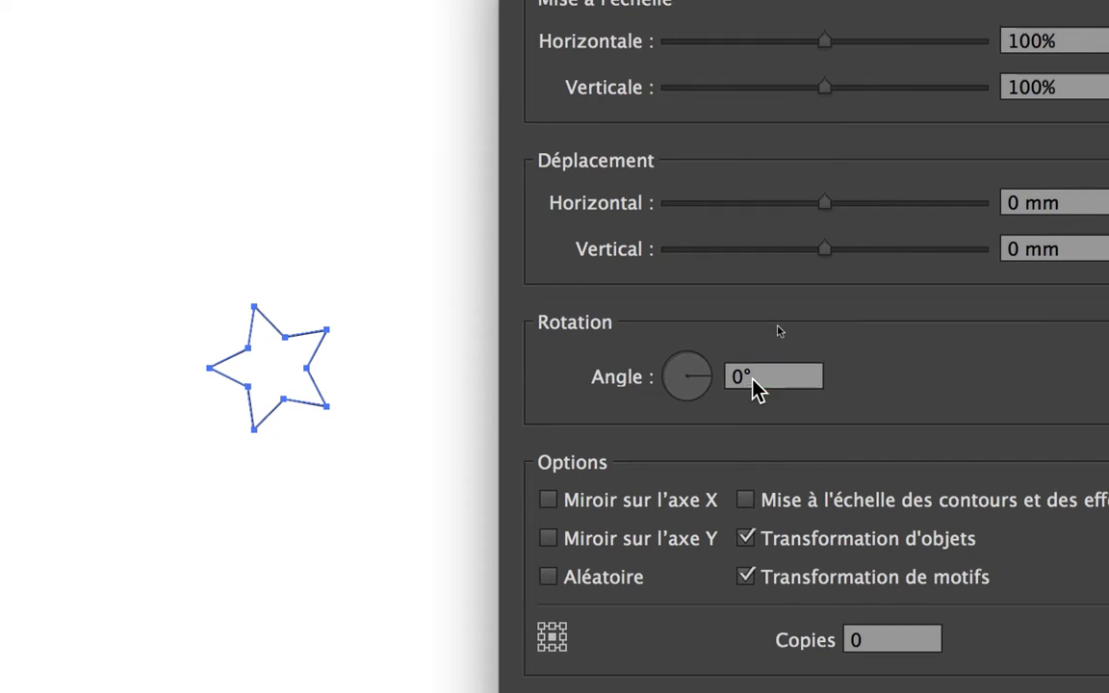
pyautogui.click(770, 375)
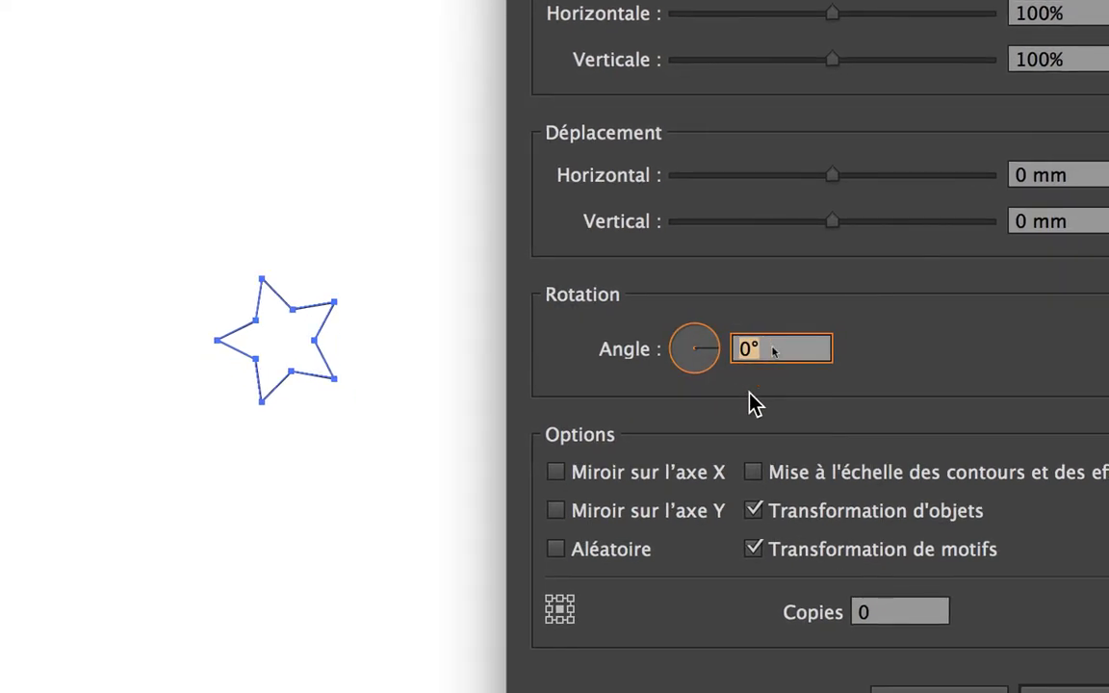
pyautogui.write('36')
pyautogui.press('Tab')
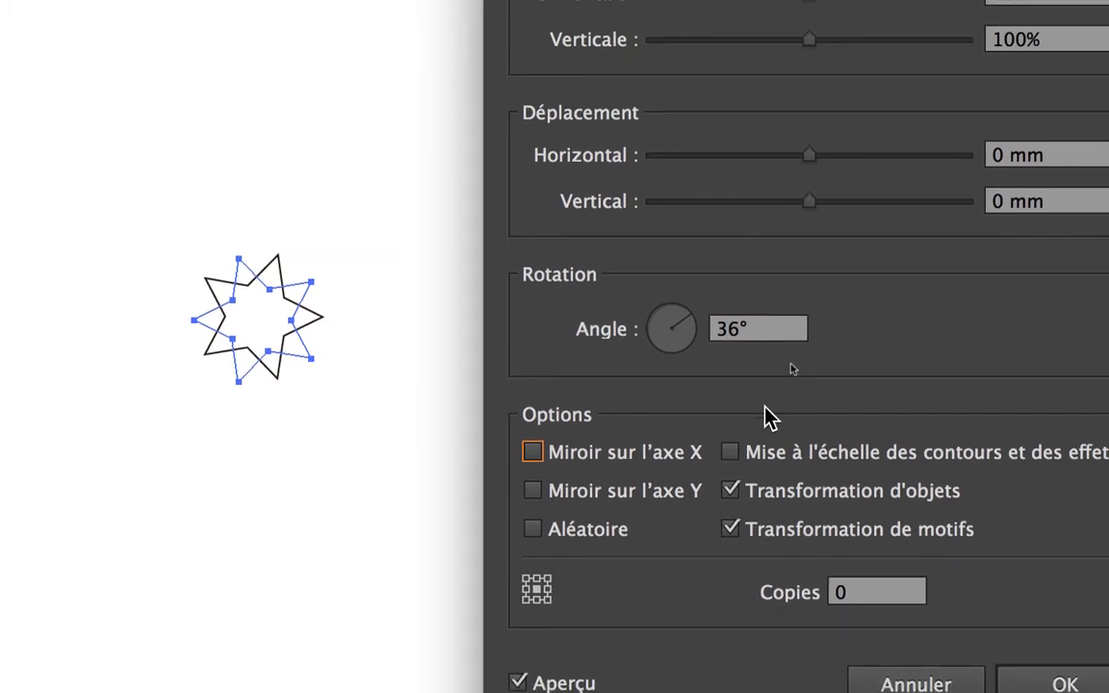
# Set the number of copies in the Transform effect to 9.
pyautogui.click(840, 592)
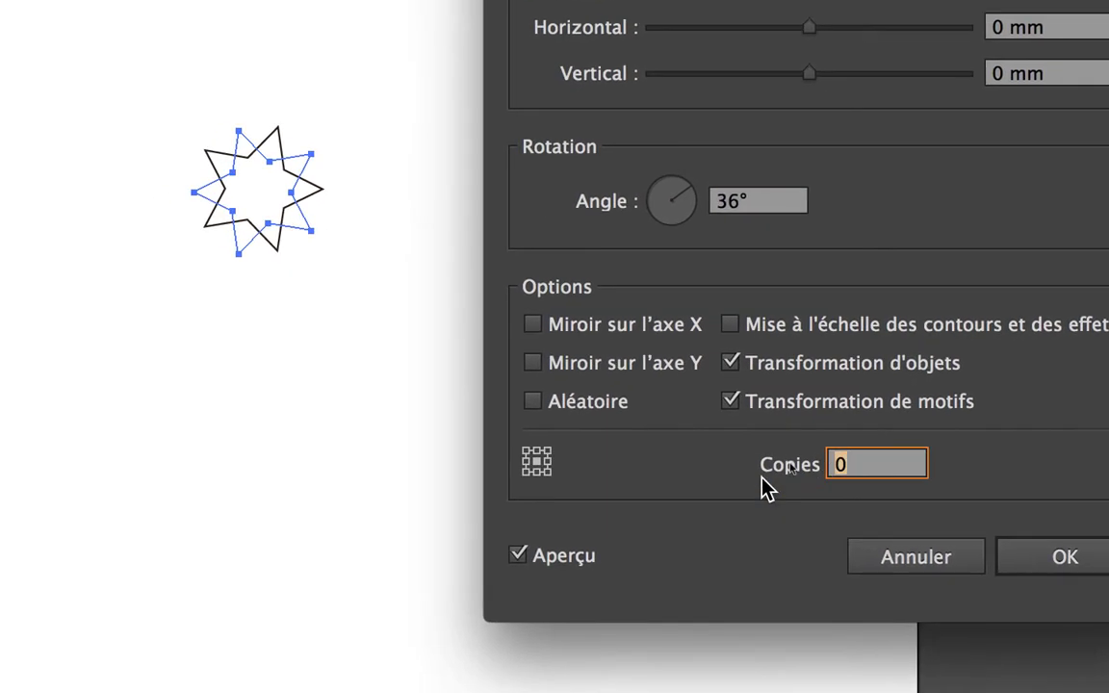
pyautogui.write('9')
pyautogui.press('Tab')
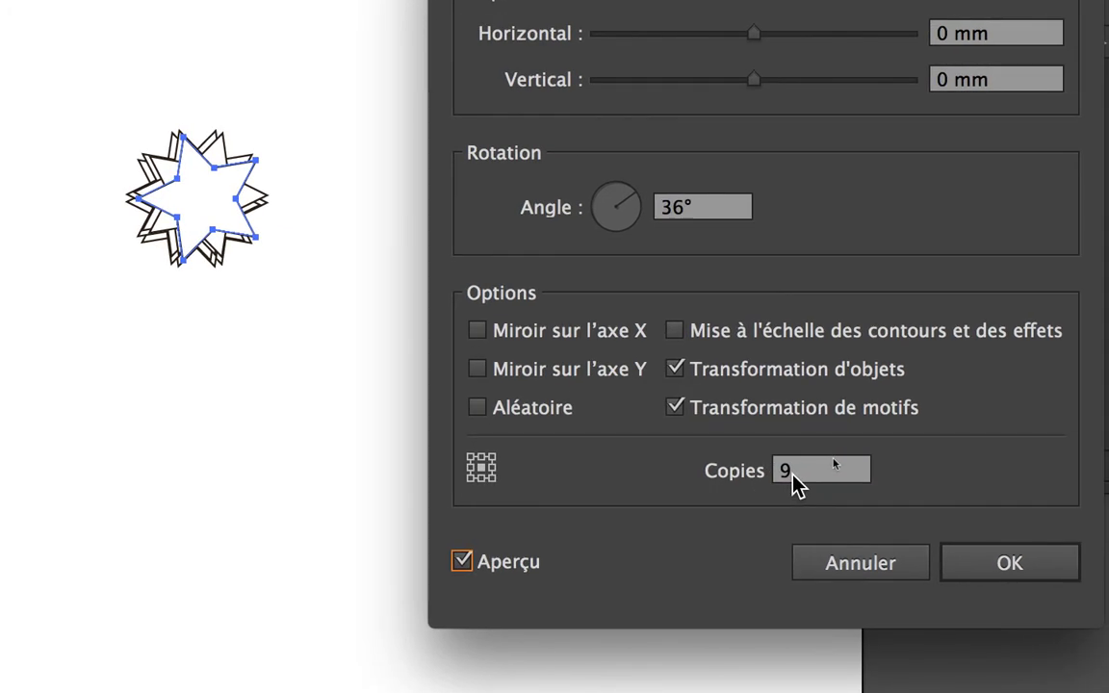
# Spread the copies into a ring with a vertical move of about -23.99 mm and apply the Transform effect.
pyautogui.moveTo(781, 338); pyautogui.dragTo(632, 347)
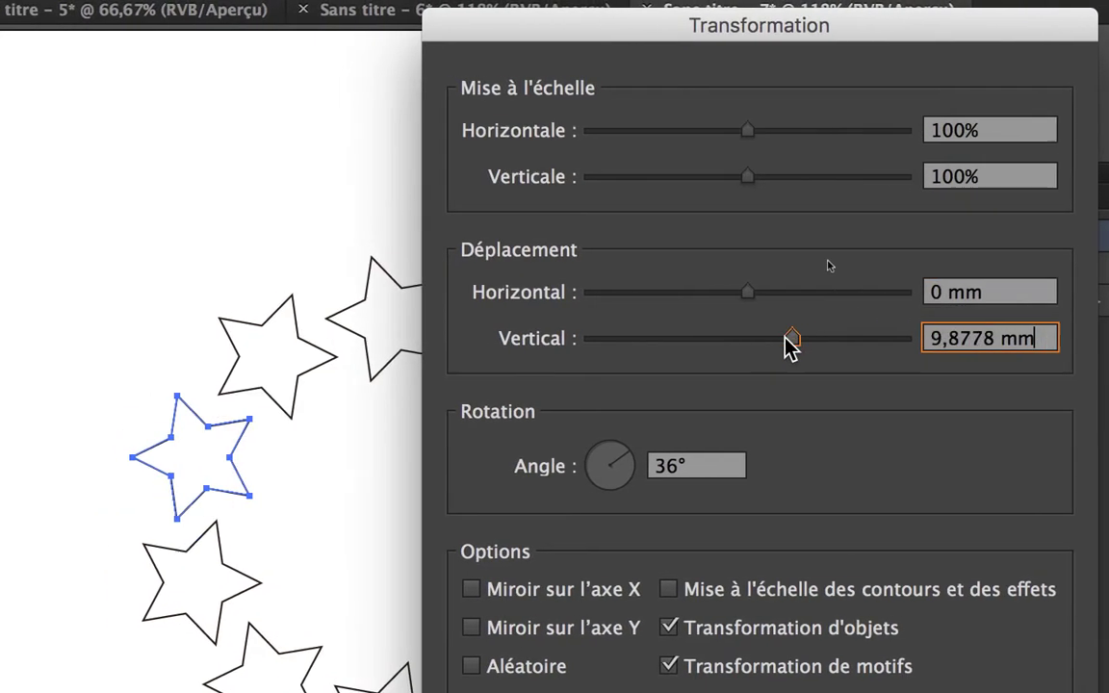
pyautogui.moveTo(746, 339); pyautogui.dragTo(716, 339)
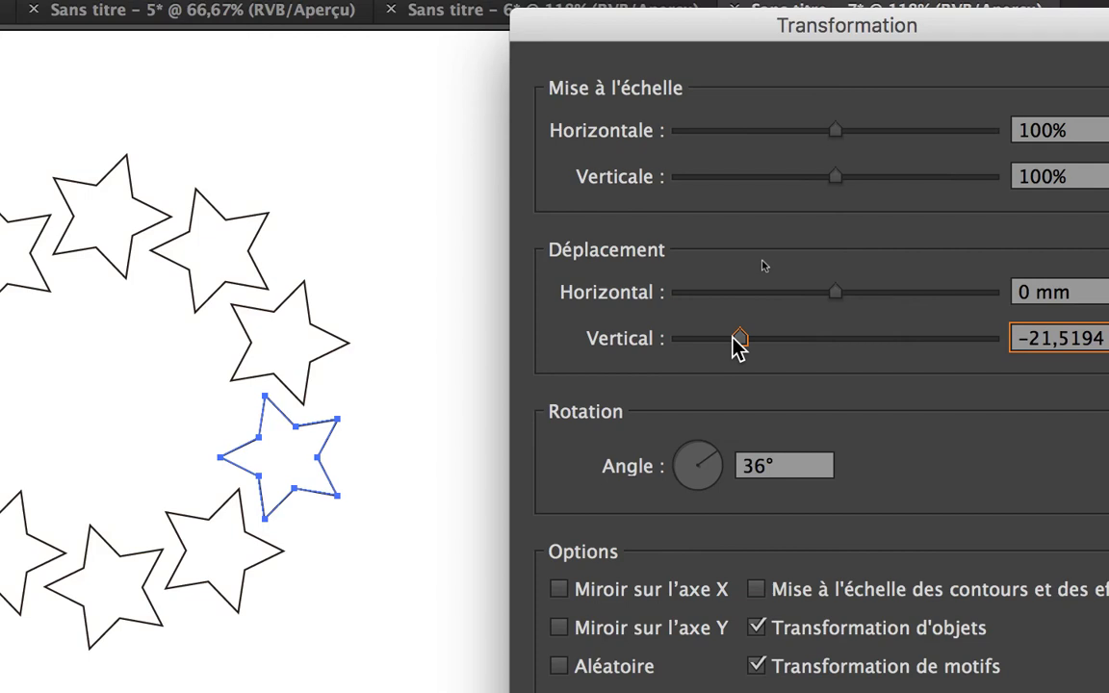
pyautogui.moveTo(735, 339); pyautogui.dragTo(840, 339)
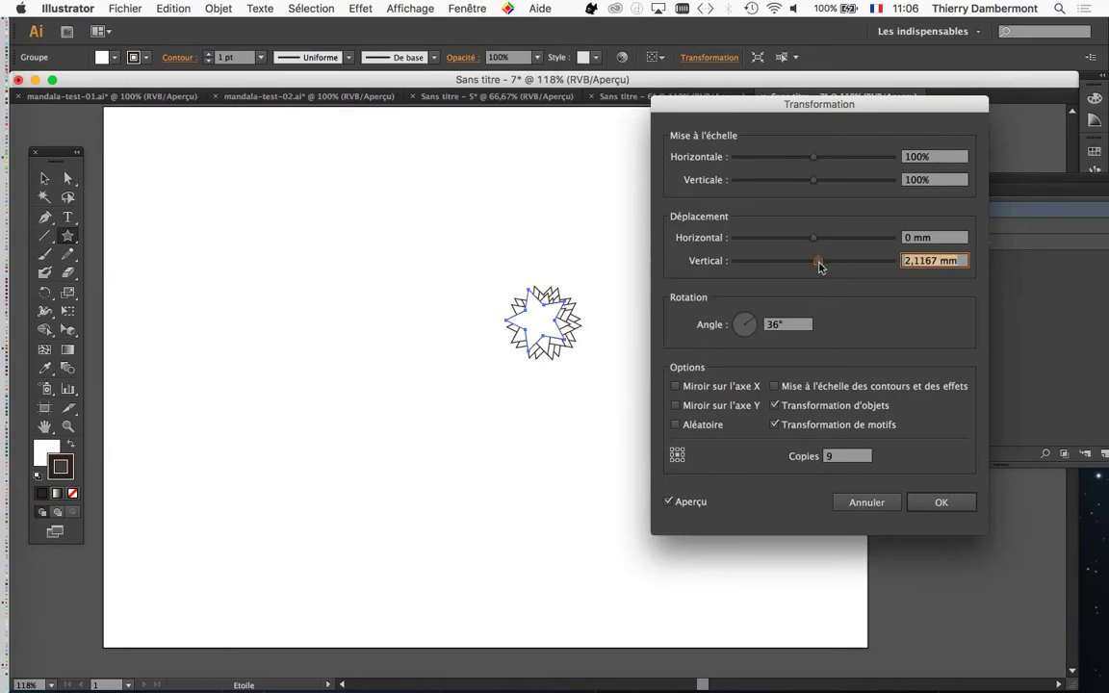
pyautogui.moveTo(791, 266); pyautogui.dragTo(760, 262)
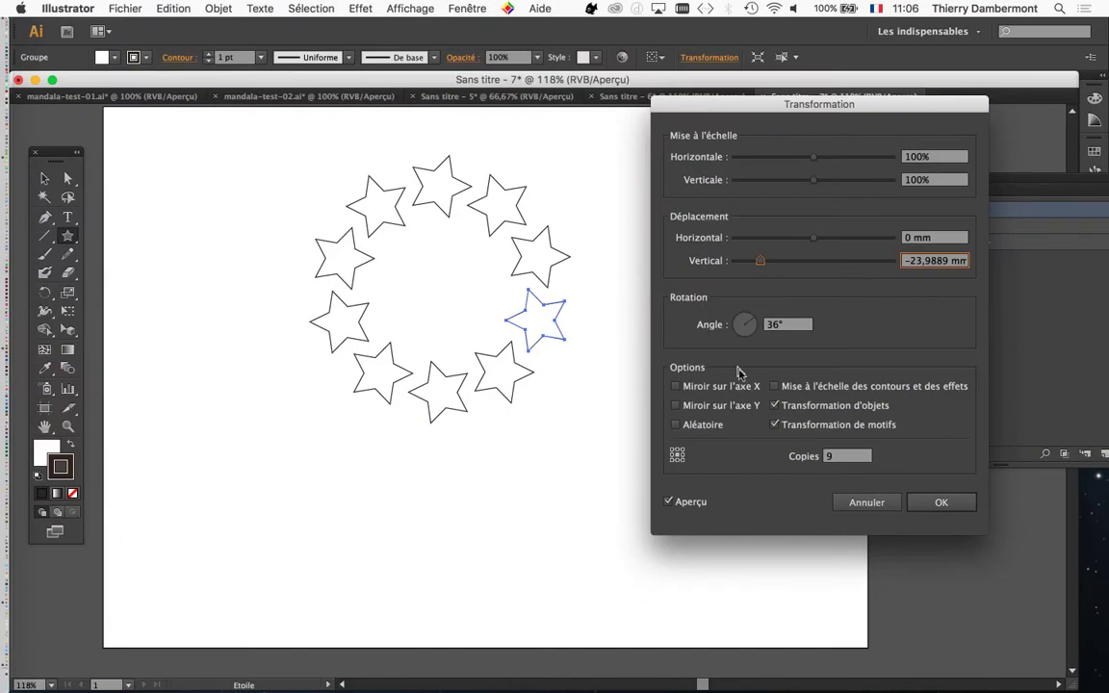
pyautogui.click(940, 502)
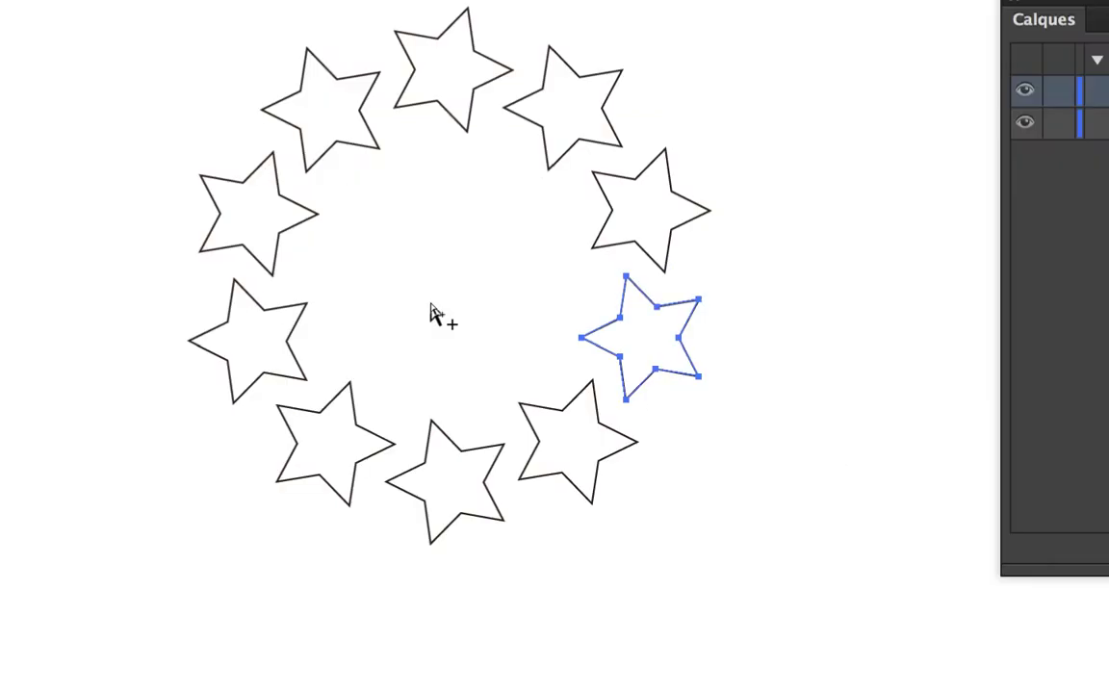
# Display the star group's appearance attributes beside the ring and move the layer list out of the way.
pyautogui.press('v')
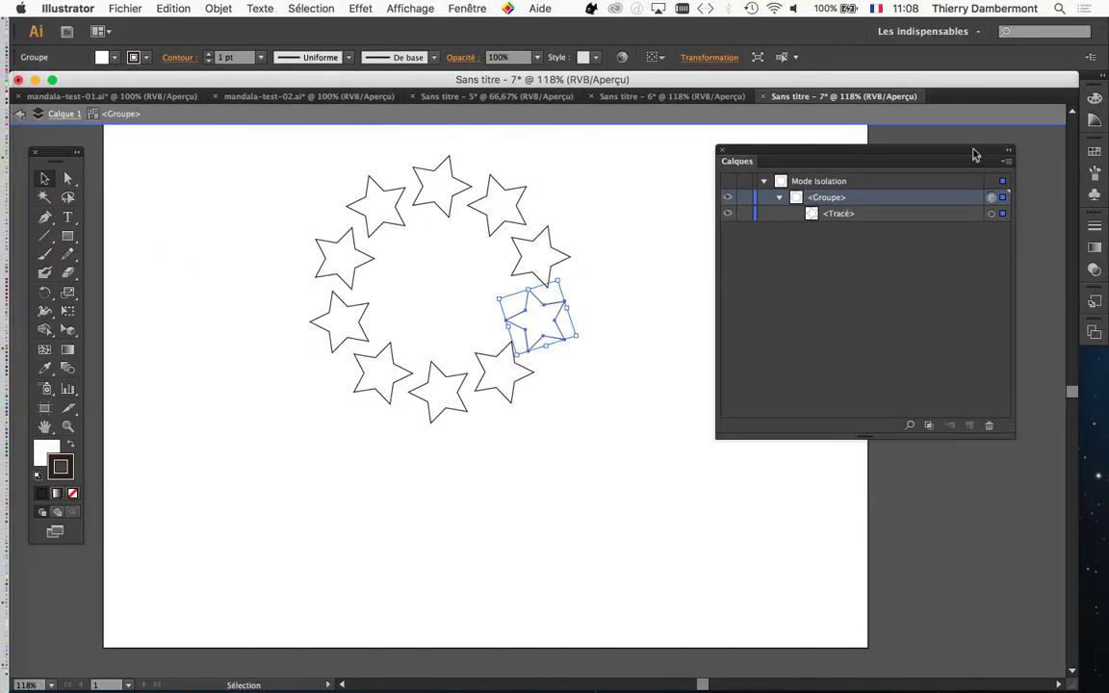
pyautogui.moveTo(974, 154); pyautogui.dragTo(289, 476)
pyautogui.click(465, 6)
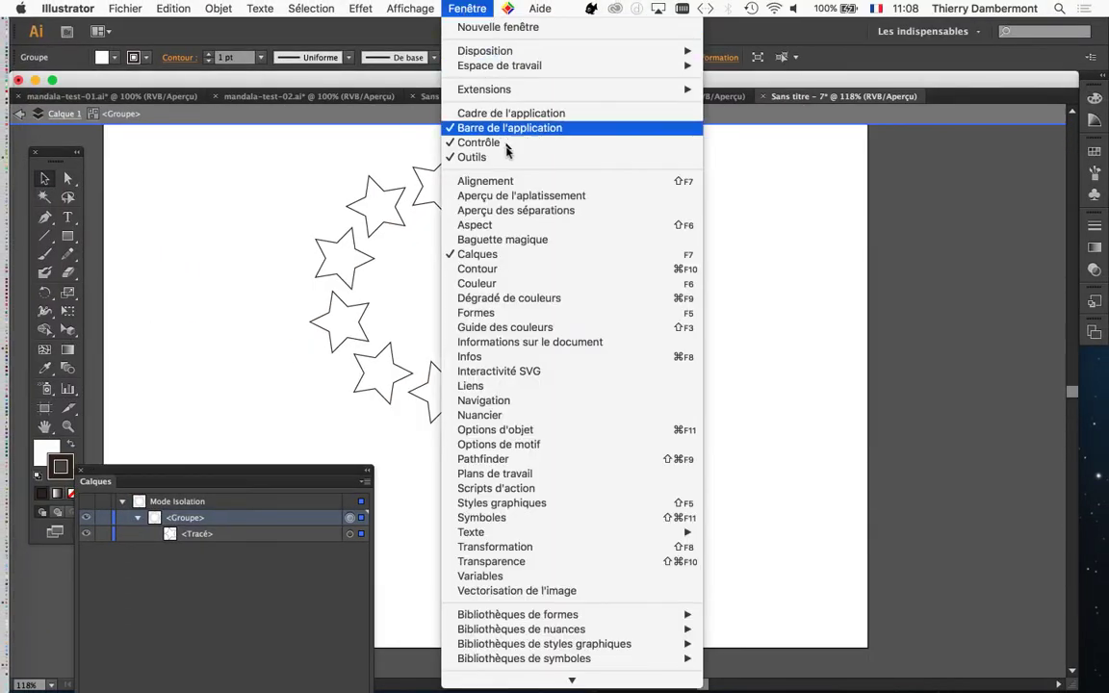
pyautogui.click(466, 226)
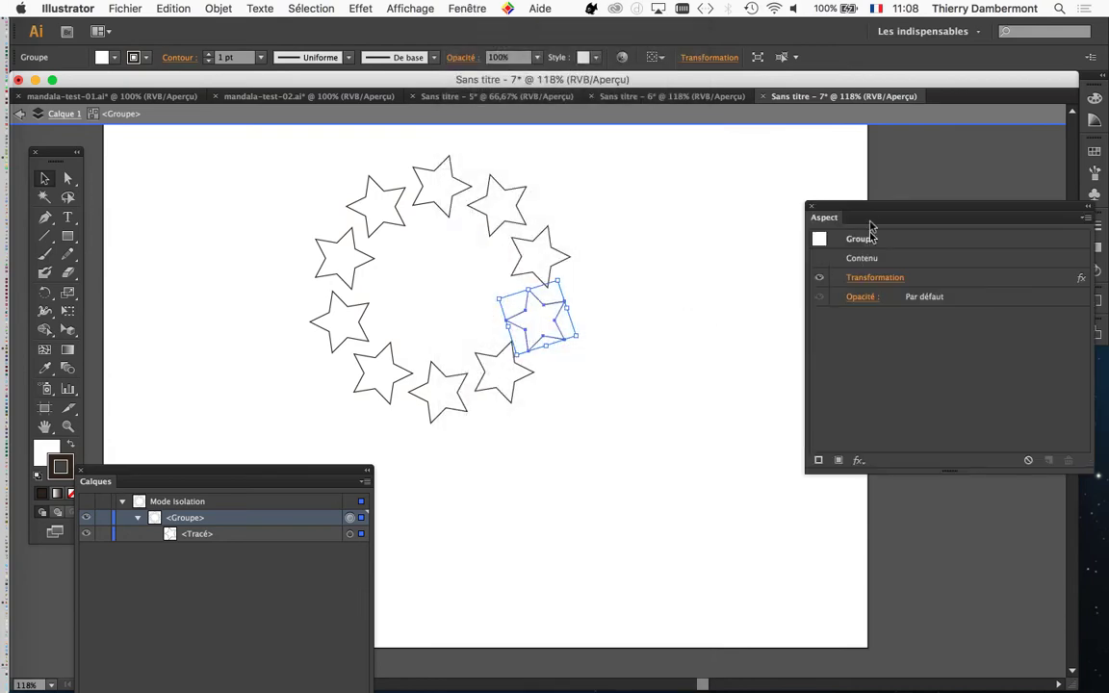
pyautogui.moveTo(858, 209); pyautogui.dragTo(717, 197)
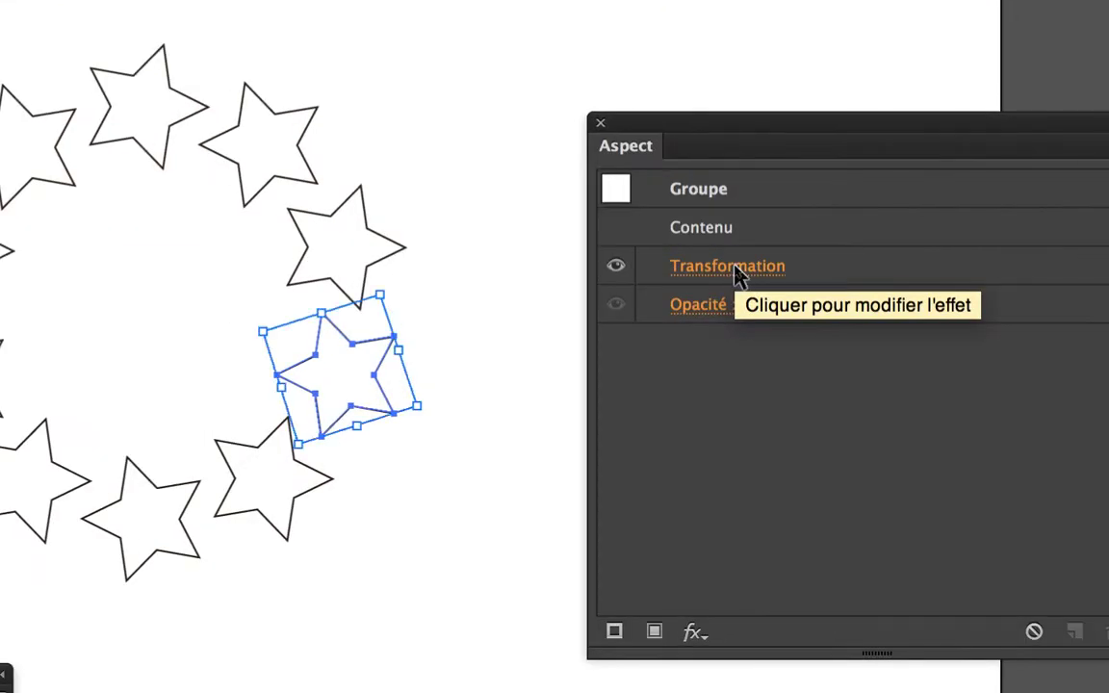
# Edit the group's Transform effect to use the middle-left reference point, preview it and apply the change.
pyautogui.click(731, 266)
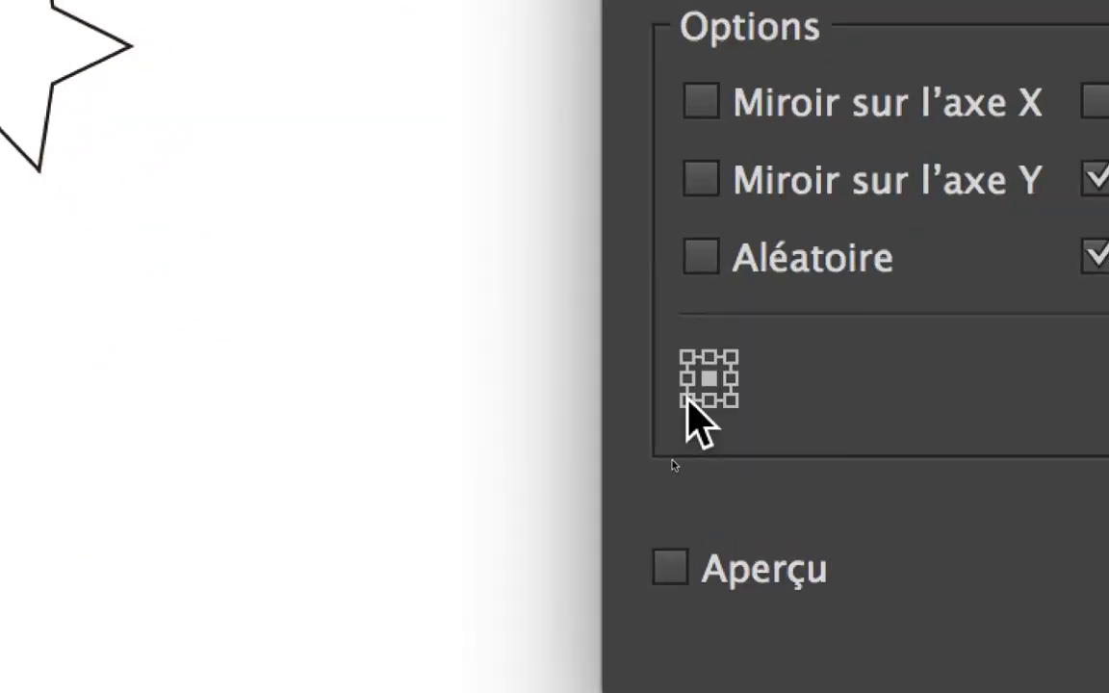
pyautogui.click(687, 381)
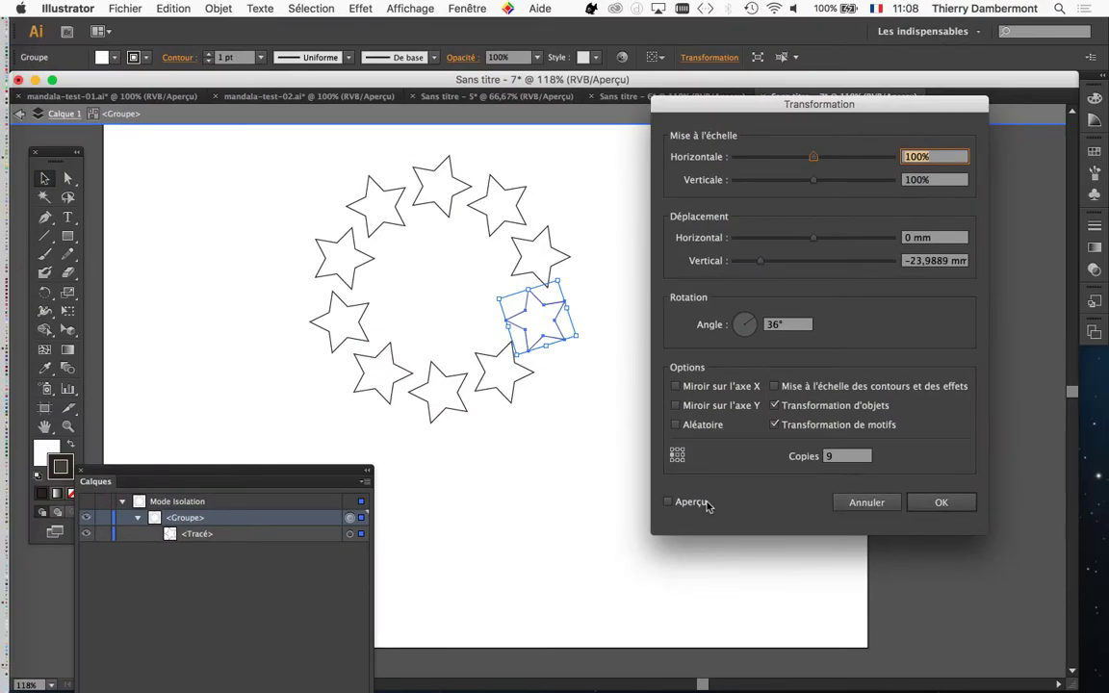
pyautogui.click(698, 505)
pyautogui.click(959, 508)
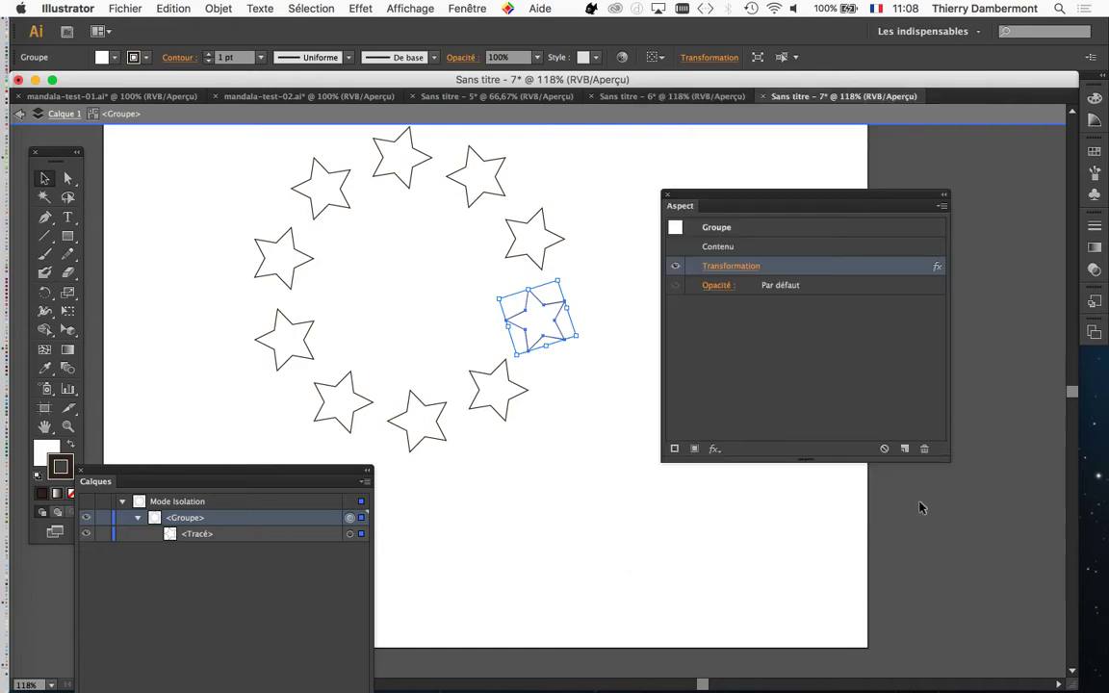
pyautogui.moveTo(719, 198); pyautogui.dragTo(823, 206)
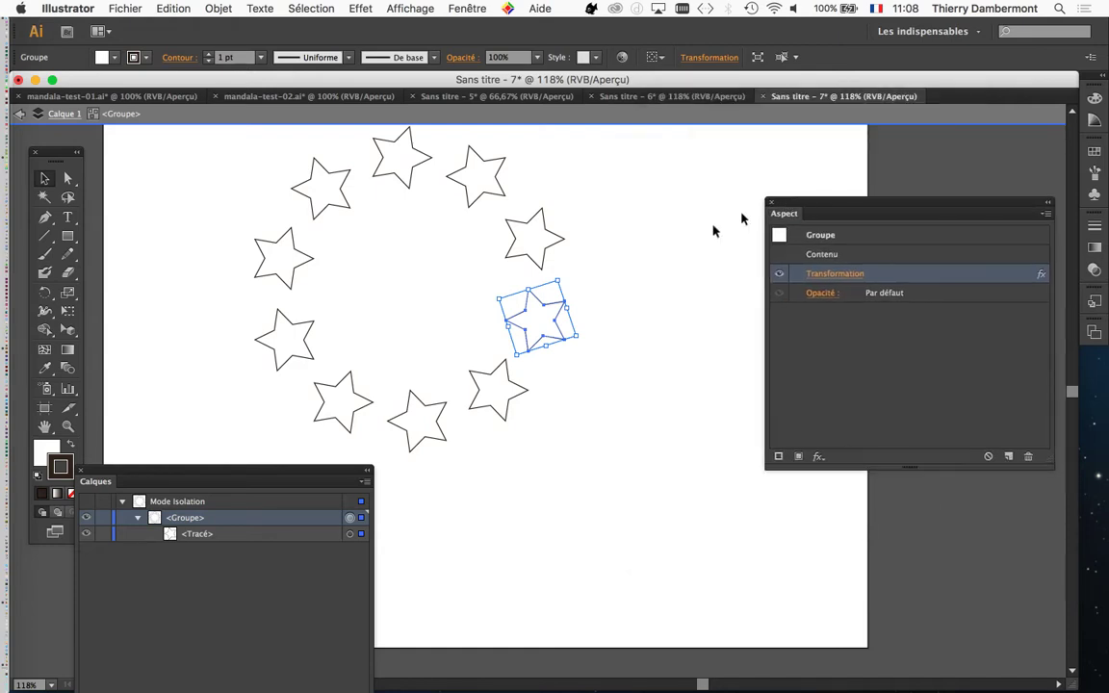
# Draw a small flat rectangle inside the isolated group, just outside the ring beside the original star.
pyautogui.click(67, 235)
pyautogui.moveTo(617, 296); pyautogui.dragTo(679, 321)
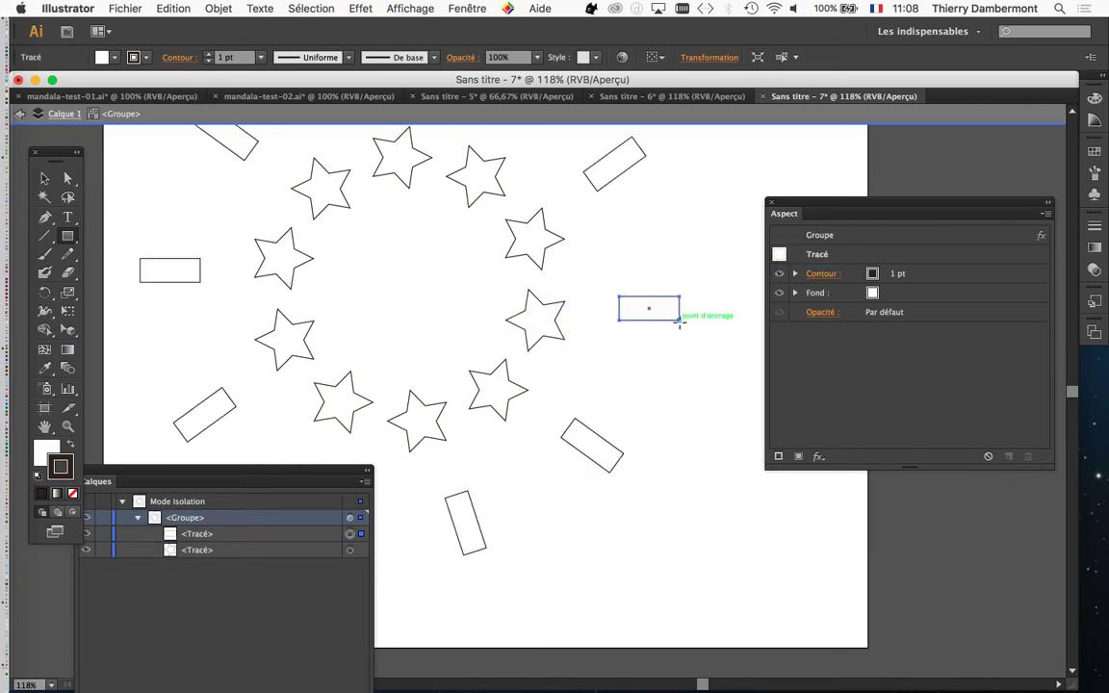
pyautogui.press('super+z')
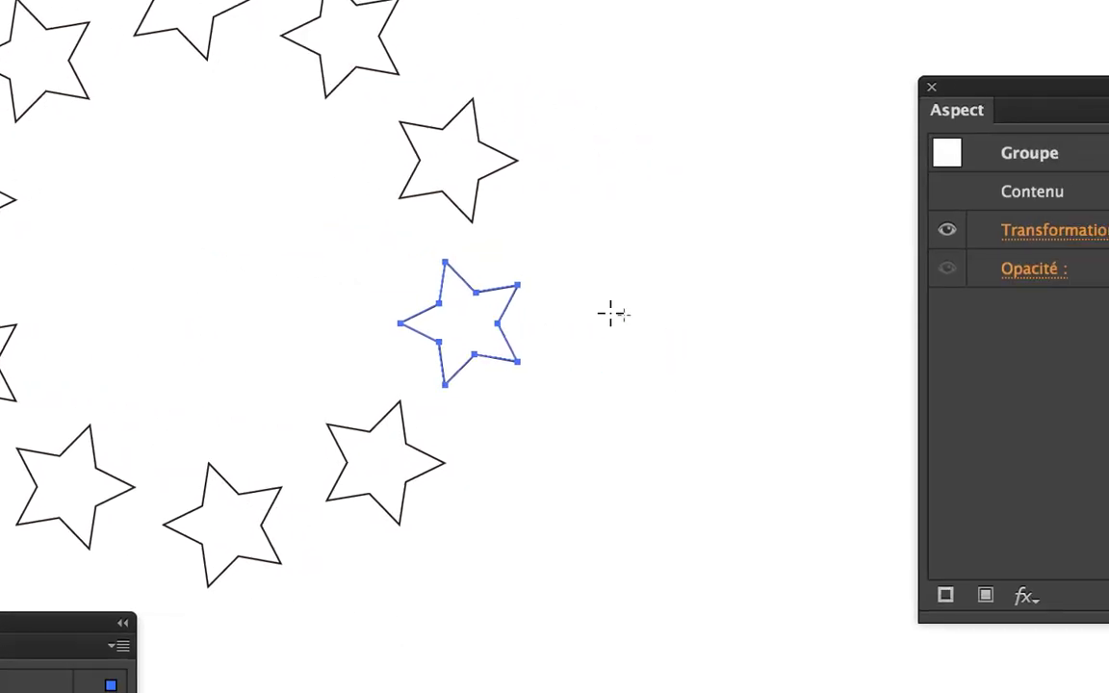
pyautogui.moveTo(616, 311); pyautogui.dragTo(683, 325)
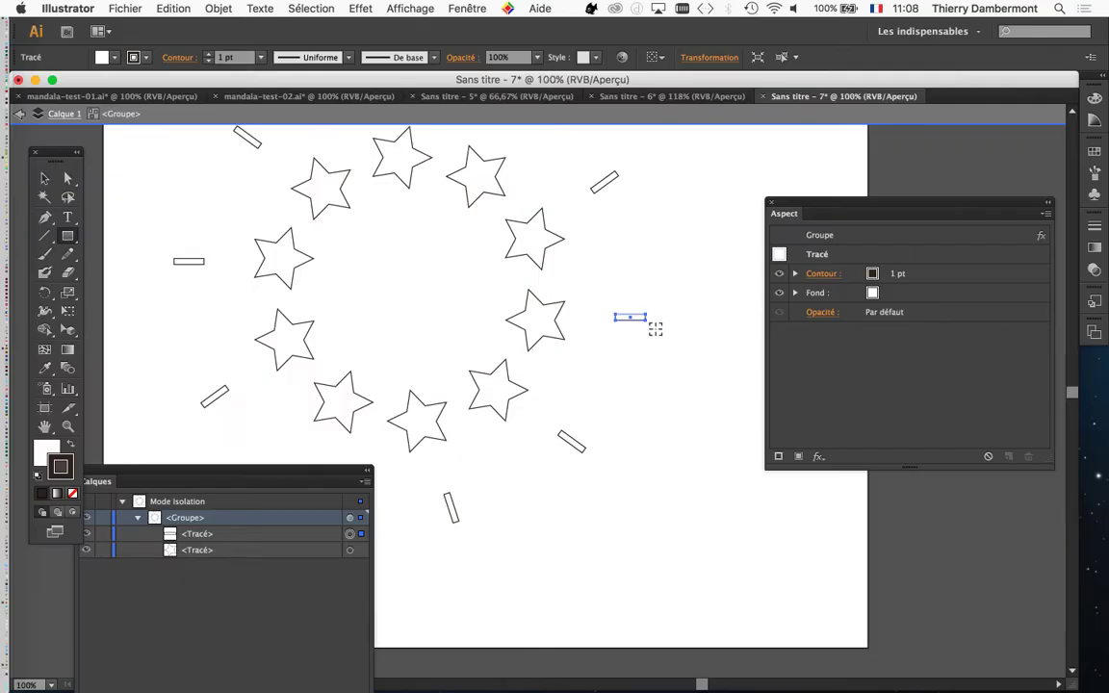
# Undo the small flat rectangle drawn beside the ring of stars.
pyautogui.scroll(-2, 655, 330)
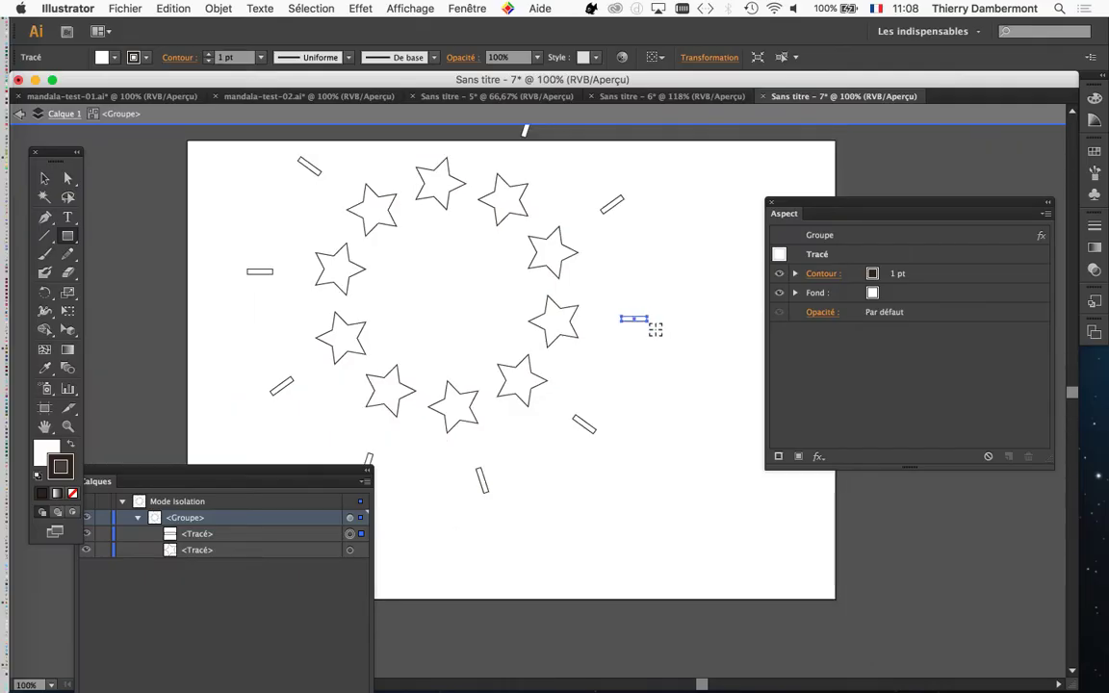
pyautogui.press('super+z')
# Try two tall upright rectangles of different sizes outside the ring beside the original star, undoing each one.
pyautogui.moveTo(623, 268); pyautogui.dragTo(671, 394)
pyautogui.press('super+z')
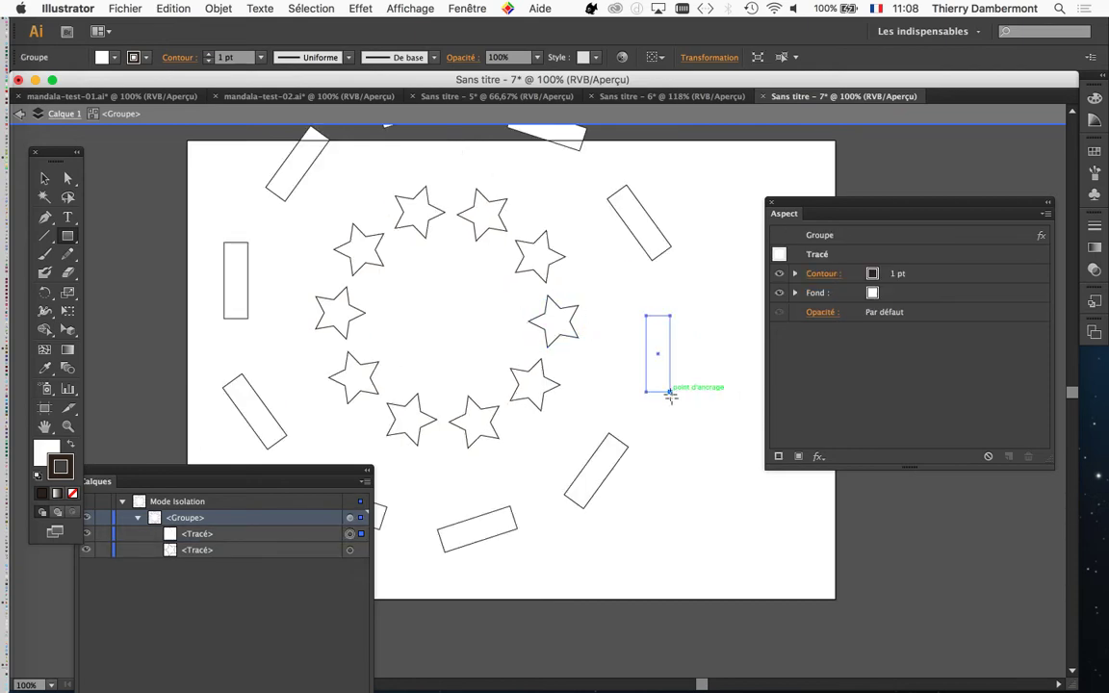
pyautogui.press('super+z')
pyautogui.moveTo(628, 238); pyautogui.dragTo(667, 486)
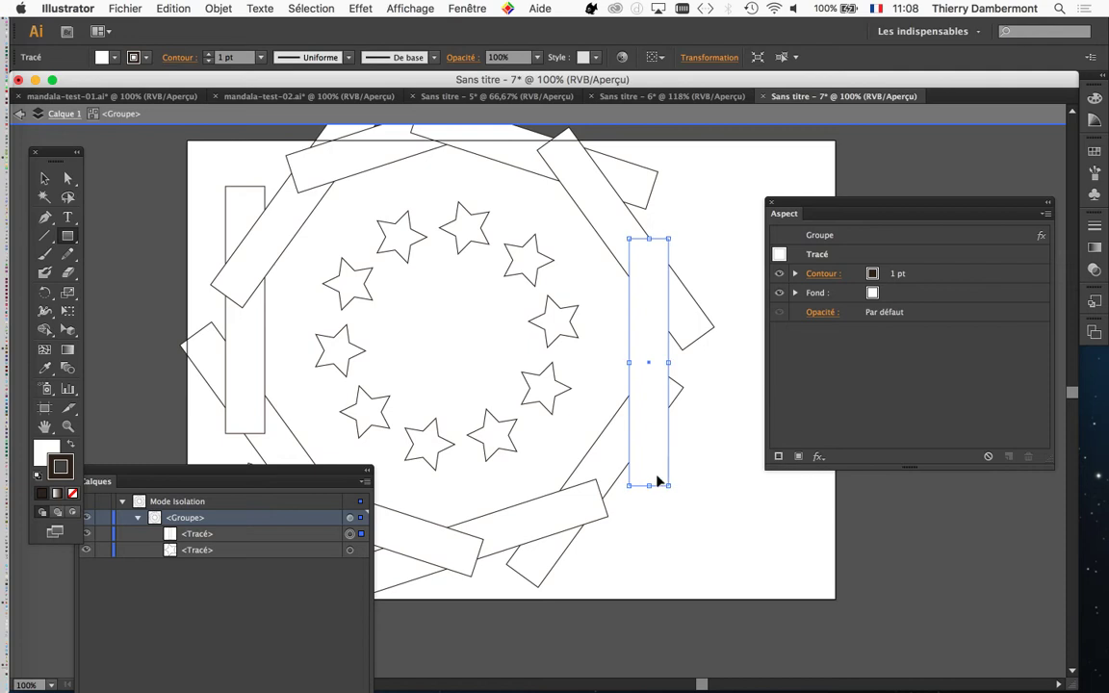
pyautogui.press('super+z')
# Try one rectangle inside the ring and another outside it beside the original star, undoing both.
pyautogui.moveTo(467, 280); pyautogui.dragTo(510, 337)
pyautogui.press('super+z')
pyautogui.press('super+z')
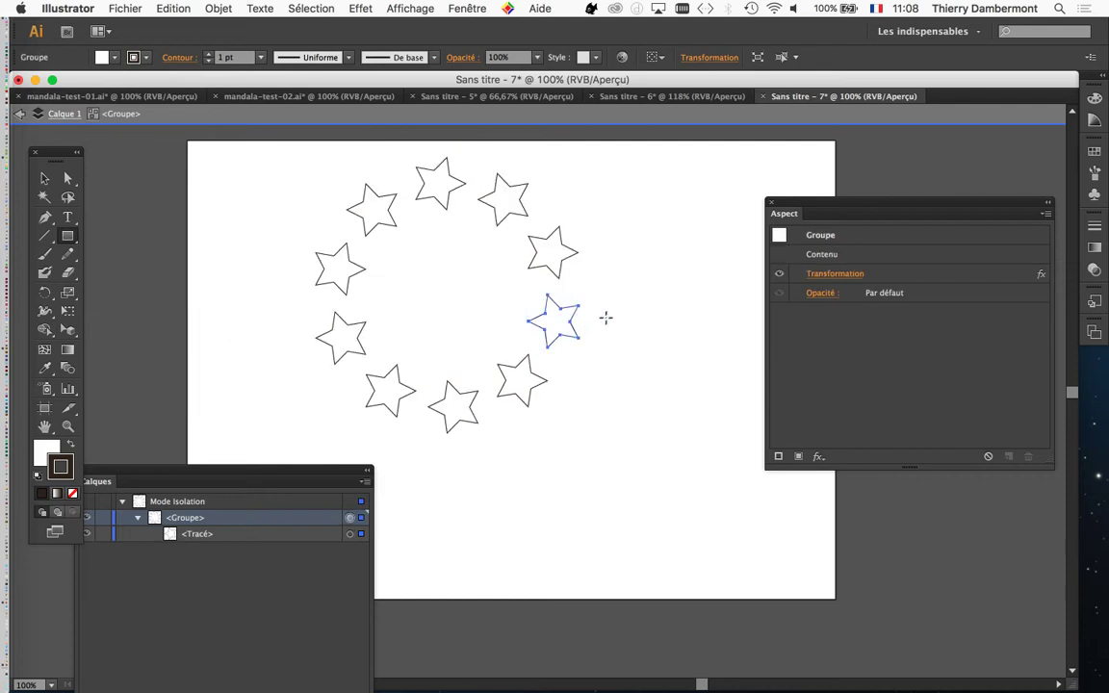
pyautogui.moveTo(608, 314); pyautogui.dragTo(684, 356)
pyautogui.press('super+z')
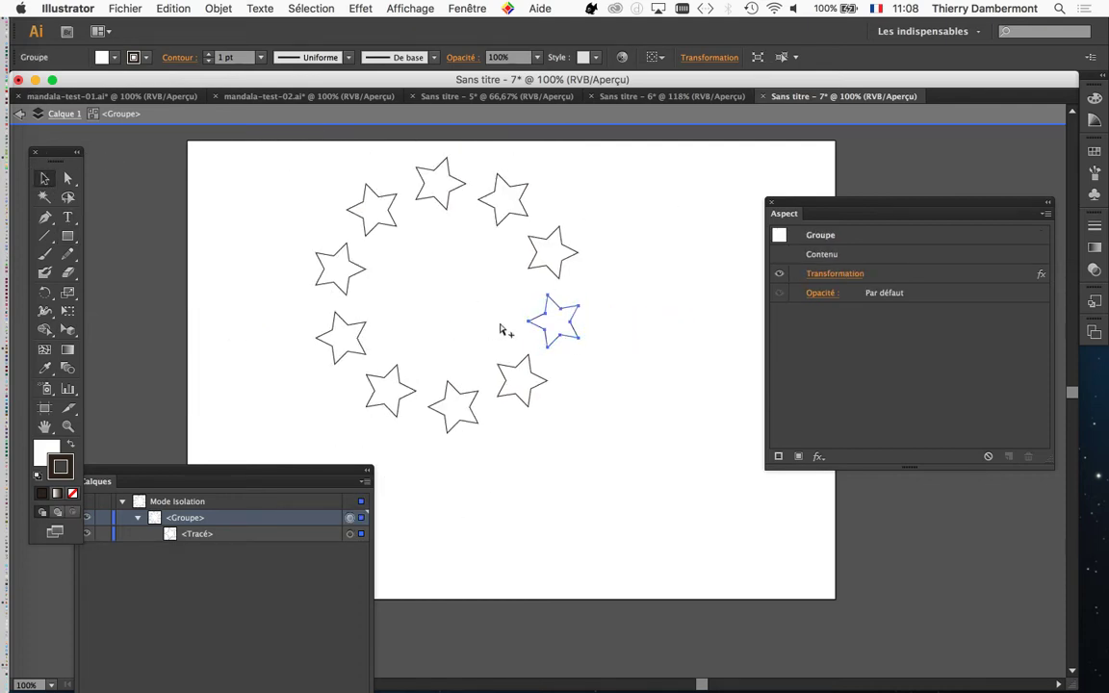
# Review the group's Transform effect settings, keep the middle-left reference point and confirm them.
pyautogui.press('alt+super+8')
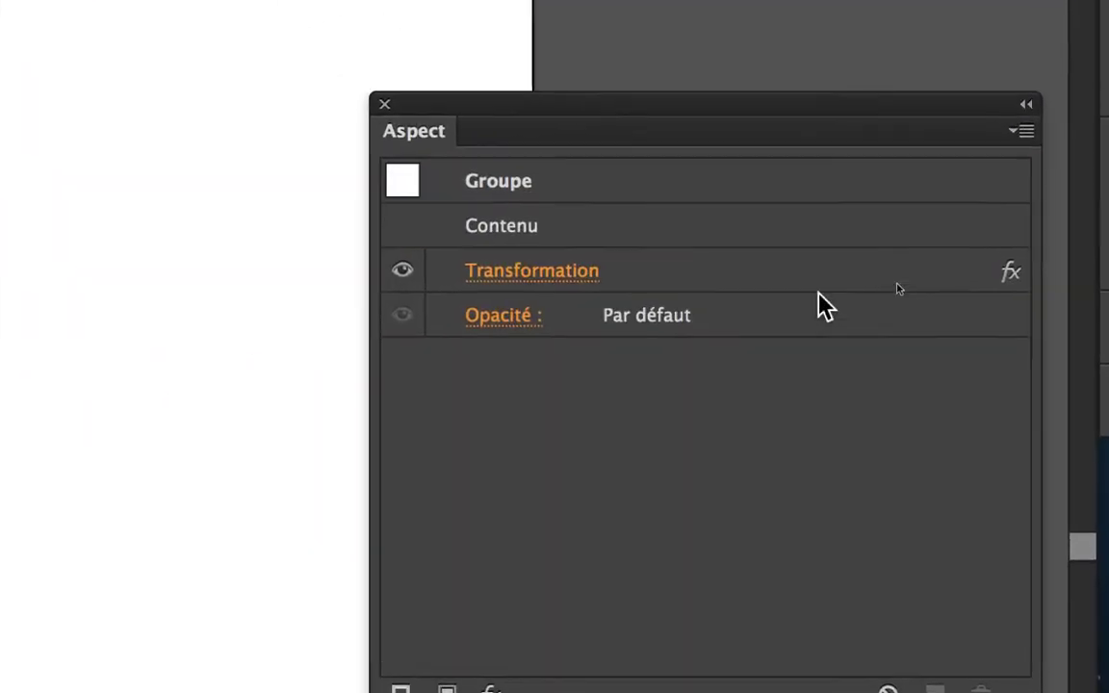
pyautogui.click(744, 289)
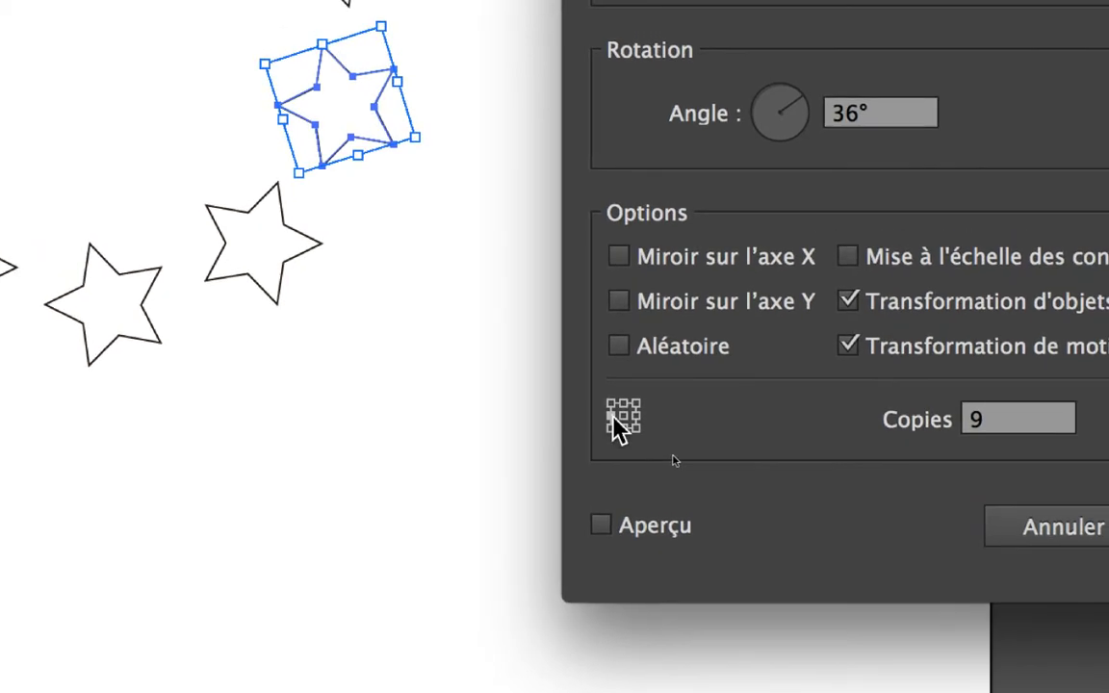
pyautogui.click(611, 416)
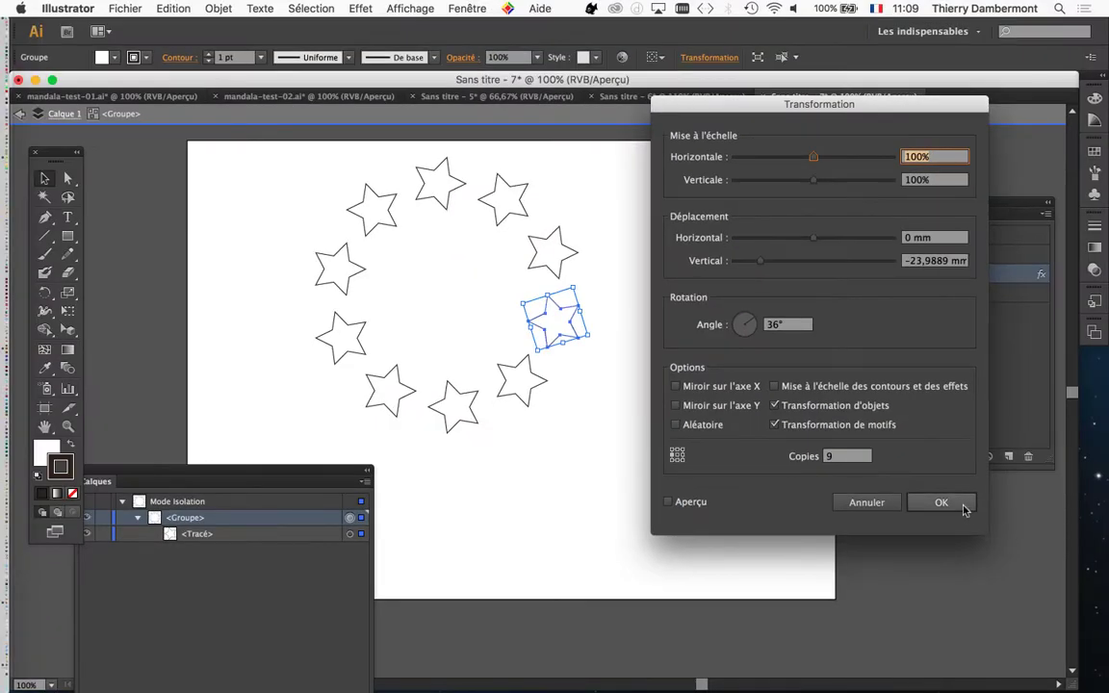
pyautogui.click(941, 502)
# Move the appearance attributes away from the artboard and draw a small rectangle just outside the ring beside the original star.
pyautogui.scroll(-1, 576, 426)
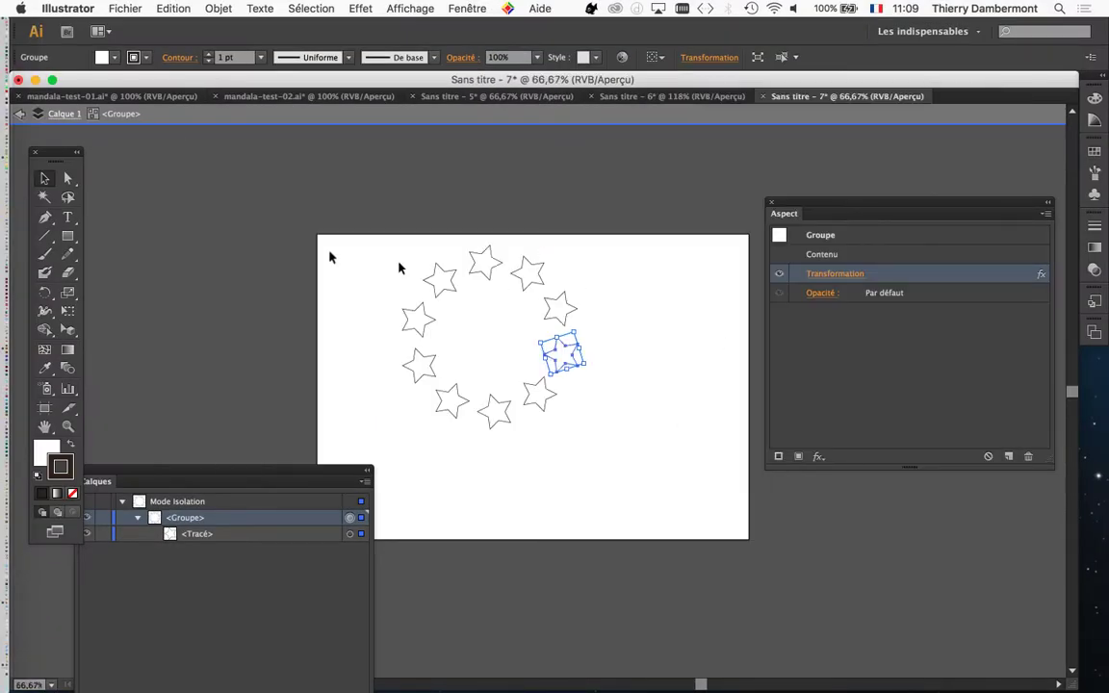
pyautogui.moveTo(807, 207); pyautogui.dragTo(909, 198)
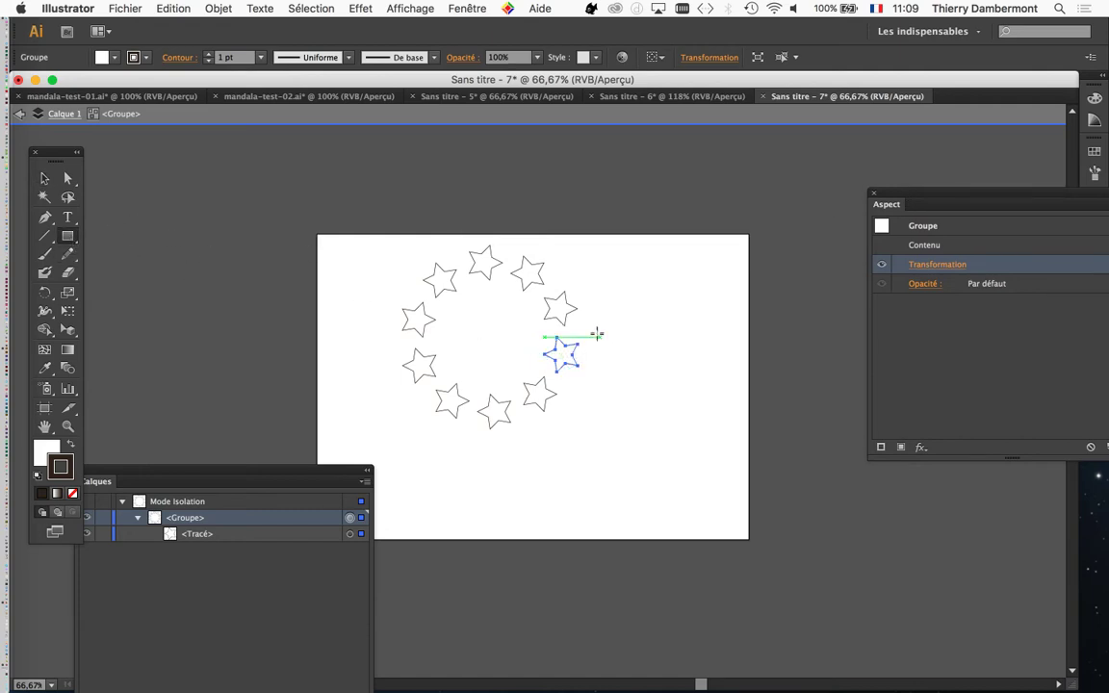
pyautogui.moveTo(596, 332); pyautogui.dragTo(629, 355)
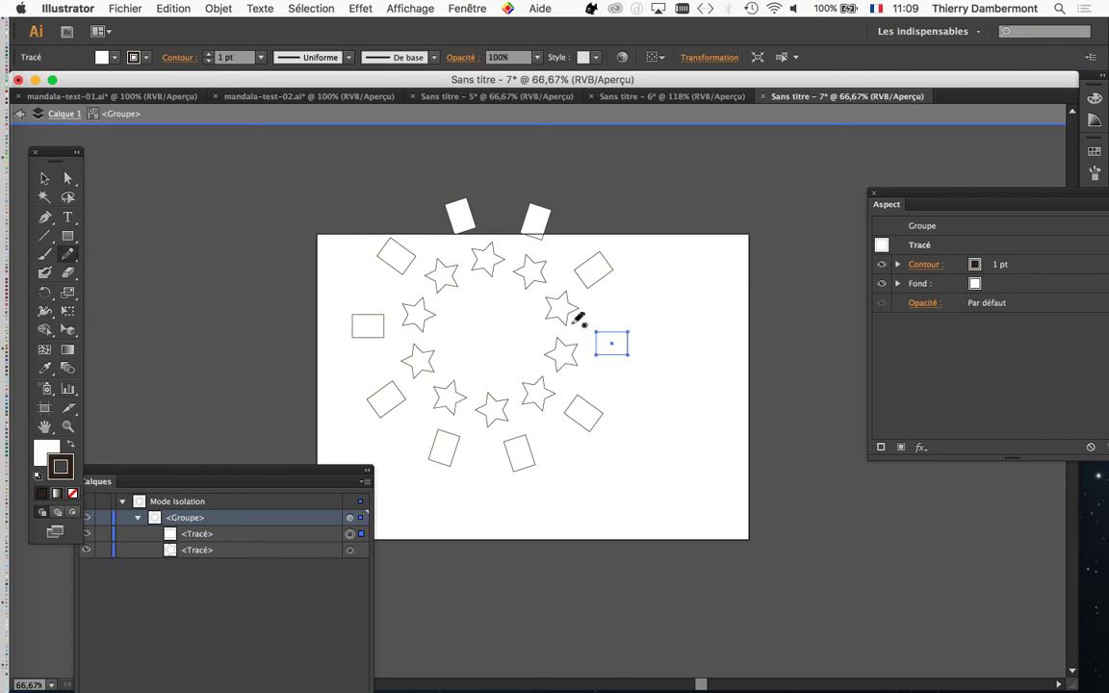
# Sketch four freehand leaf shapes with the Pencil tool: one large and two narrower outside the ring, one small beside the original star.
pyautogui.moveTo(643, 312); pyautogui.dragTo(587, 313)
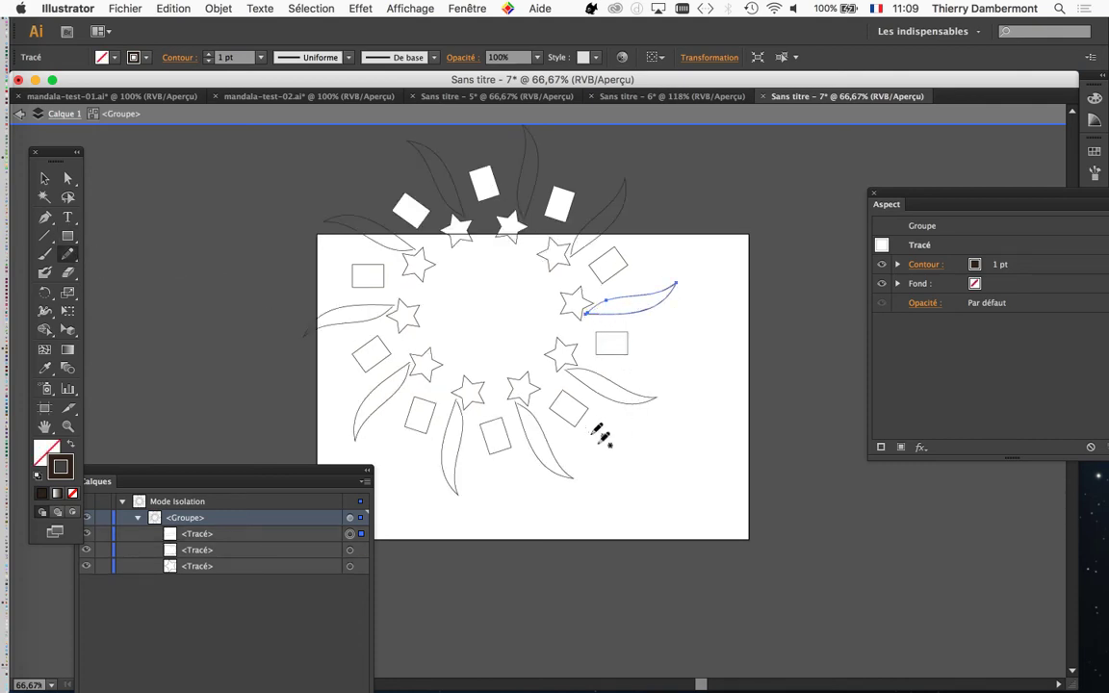
pyautogui.moveTo(601, 435)
pyautogui.mouseDown()
pyautogui.moveTo(623, 489)
pyautogui.moveTo(588, 433)
pyautogui.mouseUp()
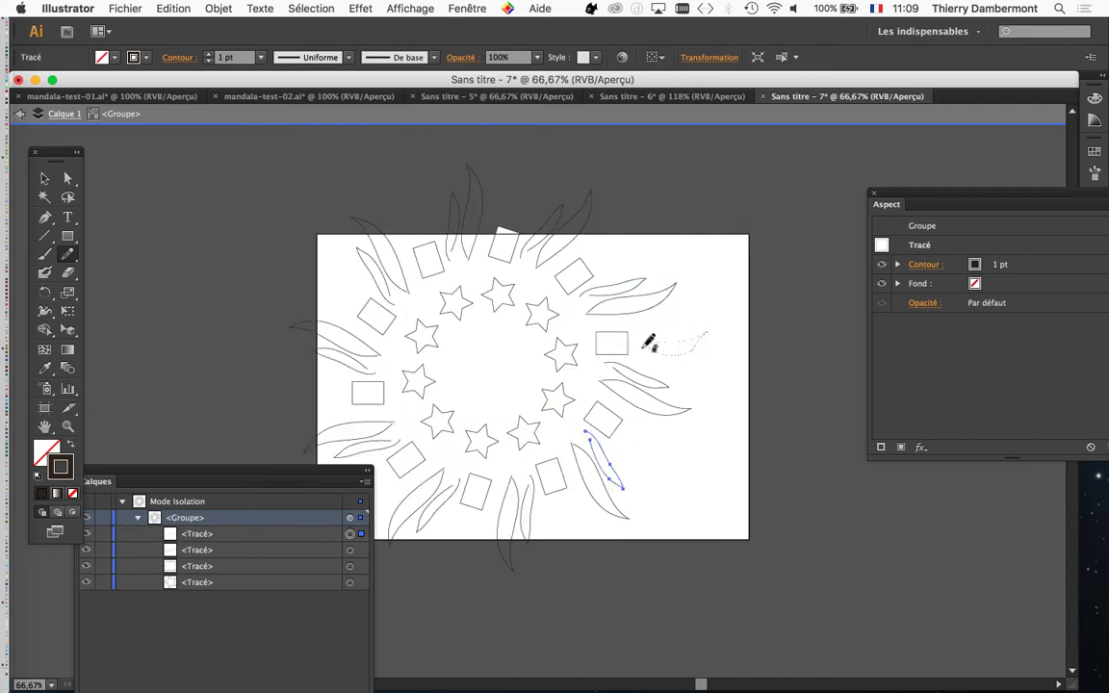
pyautogui.moveTo(650, 344); pyautogui.dragTo(642, 344)
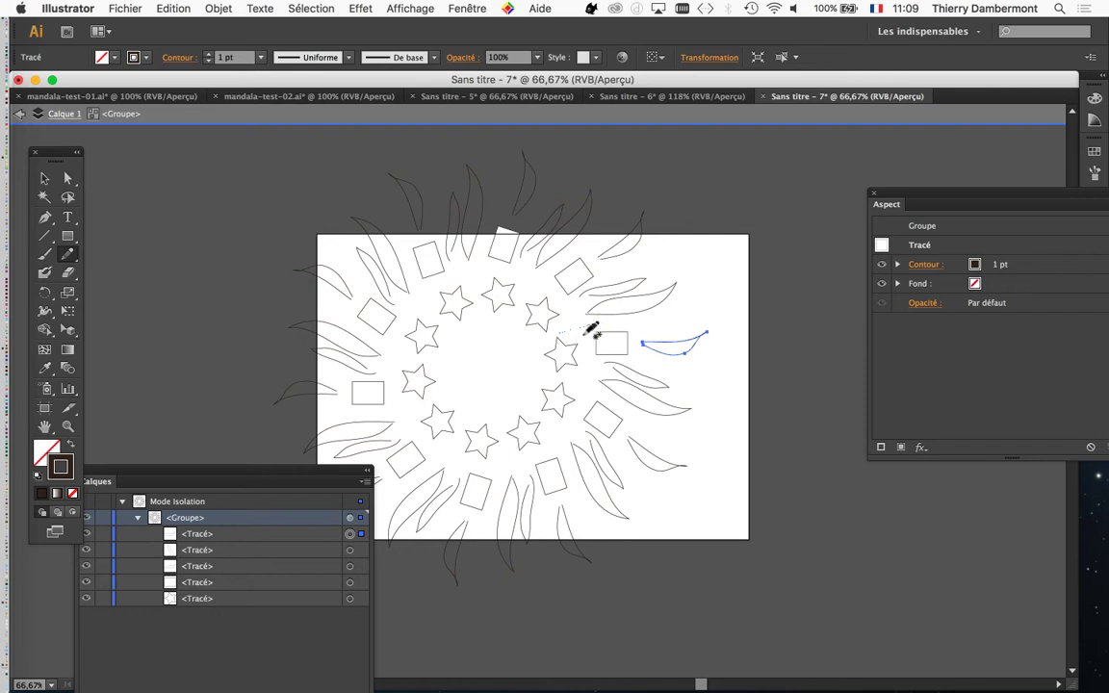
pyautogui.moveTo(559, 333); pyautogui.dragTo(590, 327)
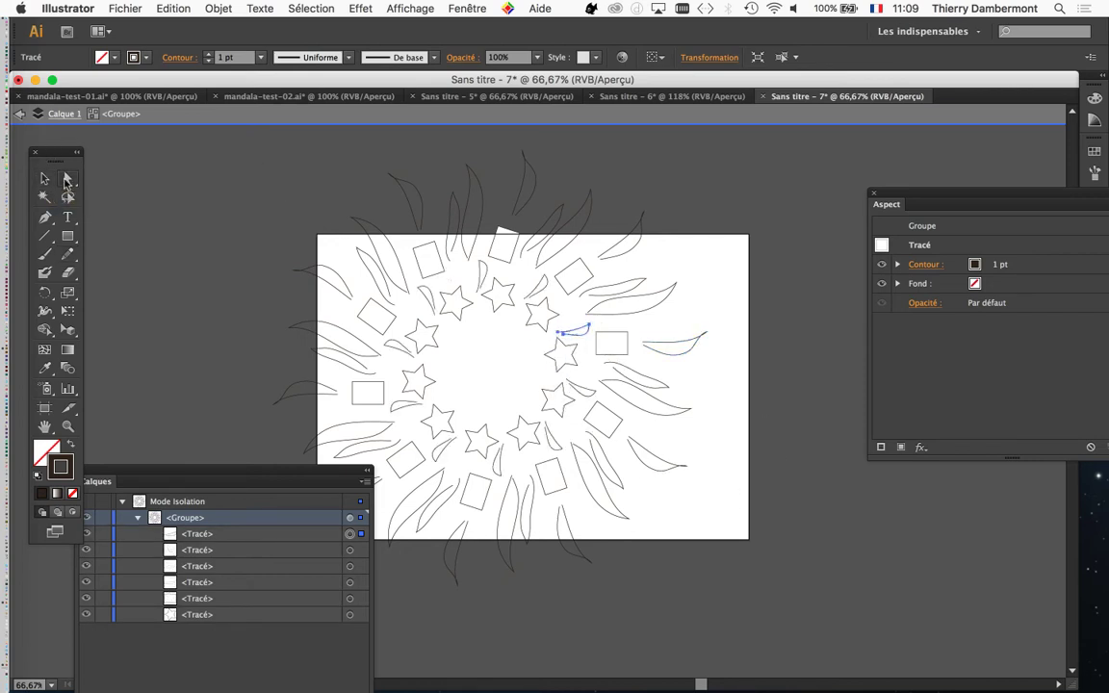
# Move the small rectangle vertically with the Group Selection tool, then delete it from the group.
pyautogui.click(68, 180)
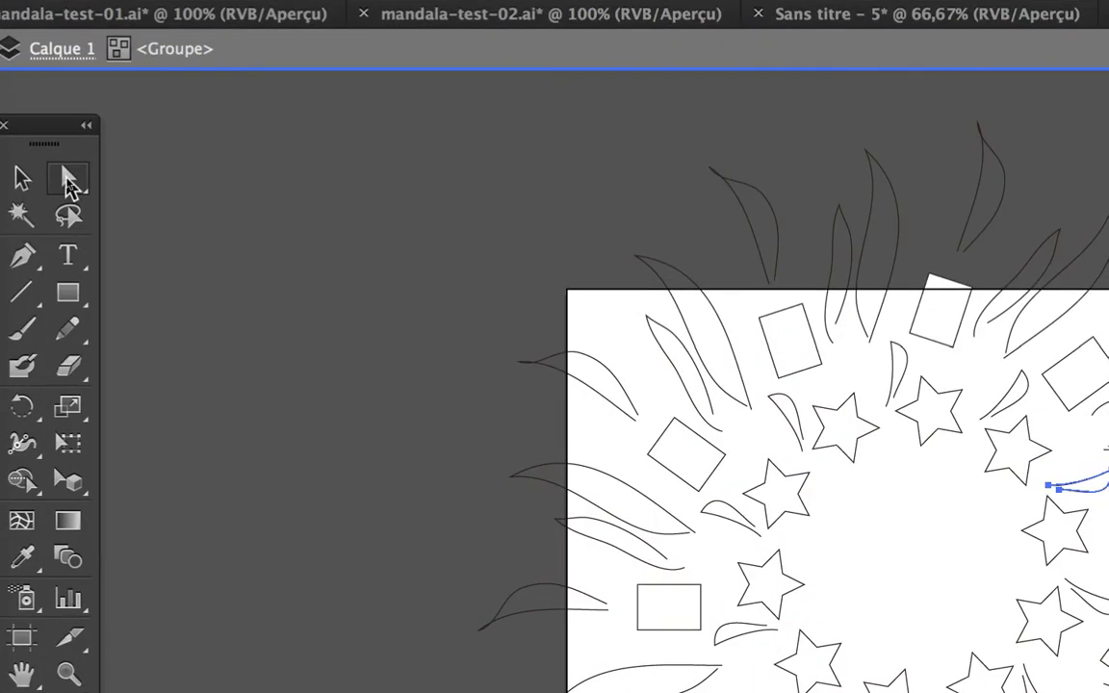
pyautogui.moveTo(69, 182); pyautogui.dragTo(133, 215)
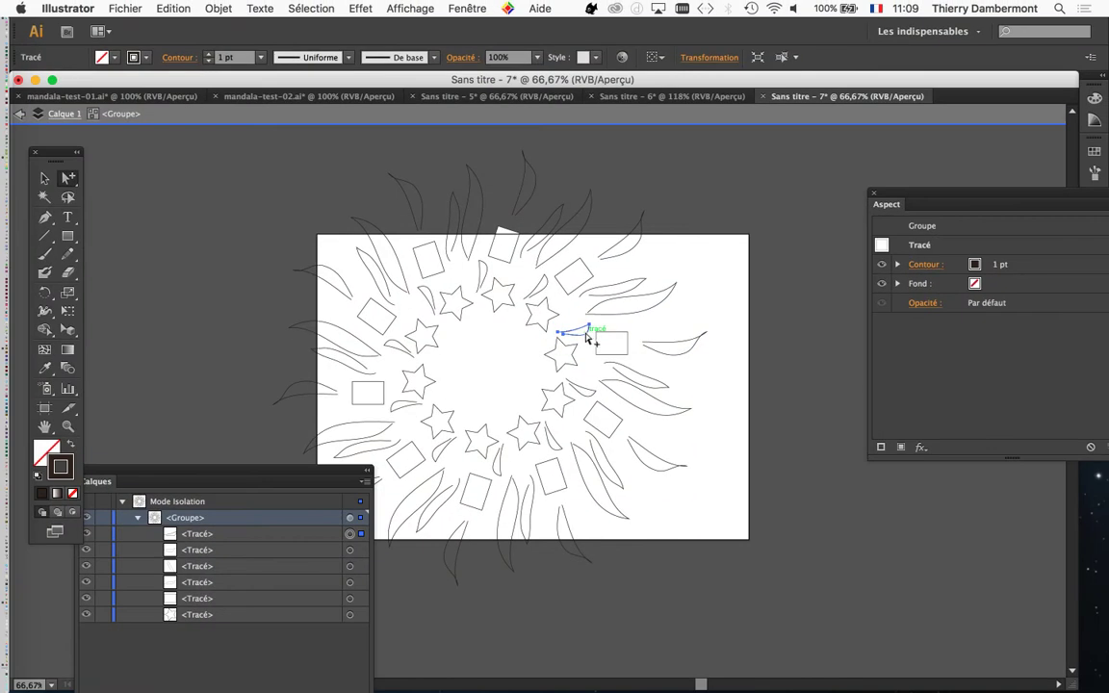
pyautogui.click(473, 285)
pyautogui.moveTo(613, 337)
pyautogui.mouseDown()
pyautogui.moveTo(613, 313)
pyautogui.moveTo(615, 348)
pyautogui.mouseUp()
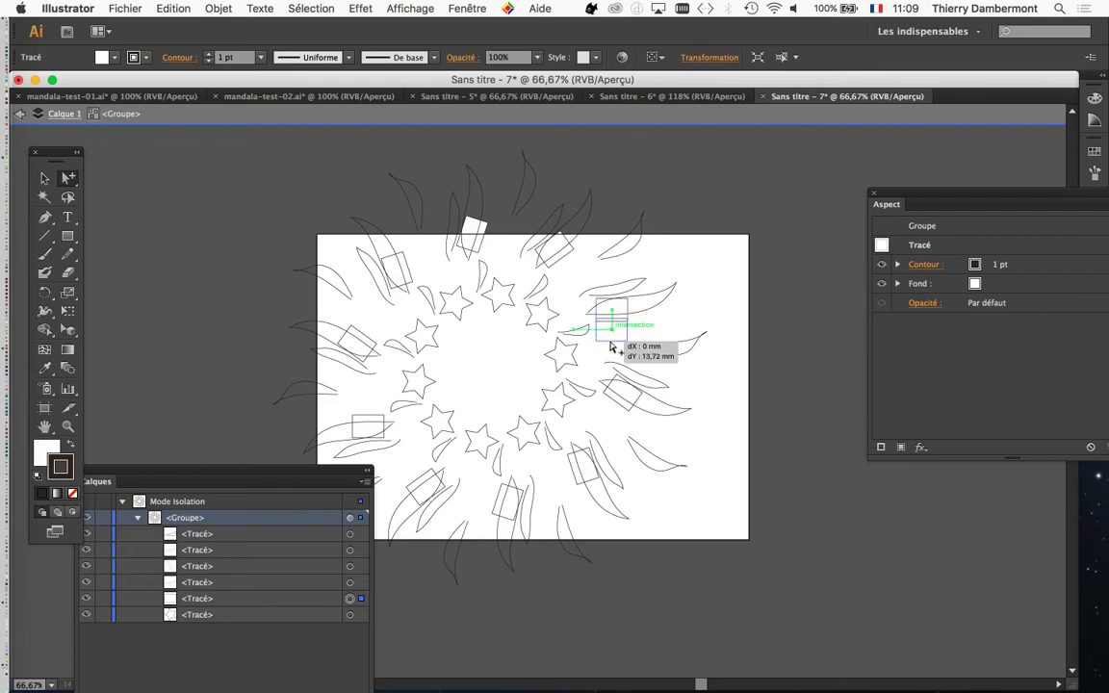
pyautogui.press('Delete')
# Stretch the large leaf downward to over twice its height with Free Transform and shift it slightly lower beside the original star.
pyautogui.click(625, 310)
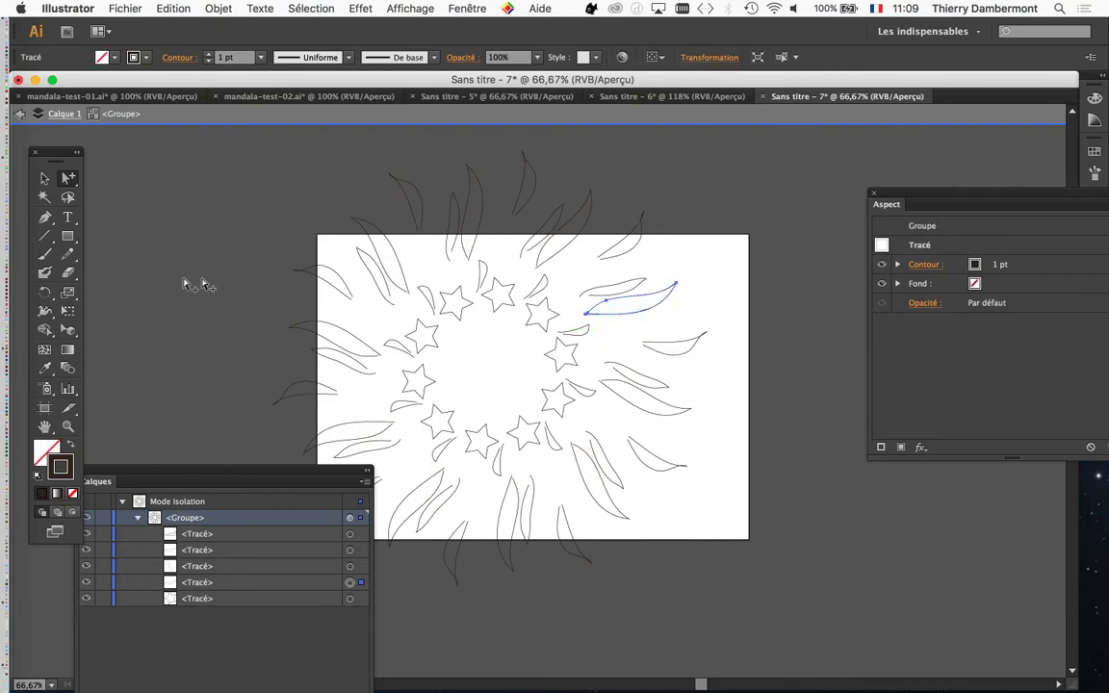
pyautogui.click(67, 314)
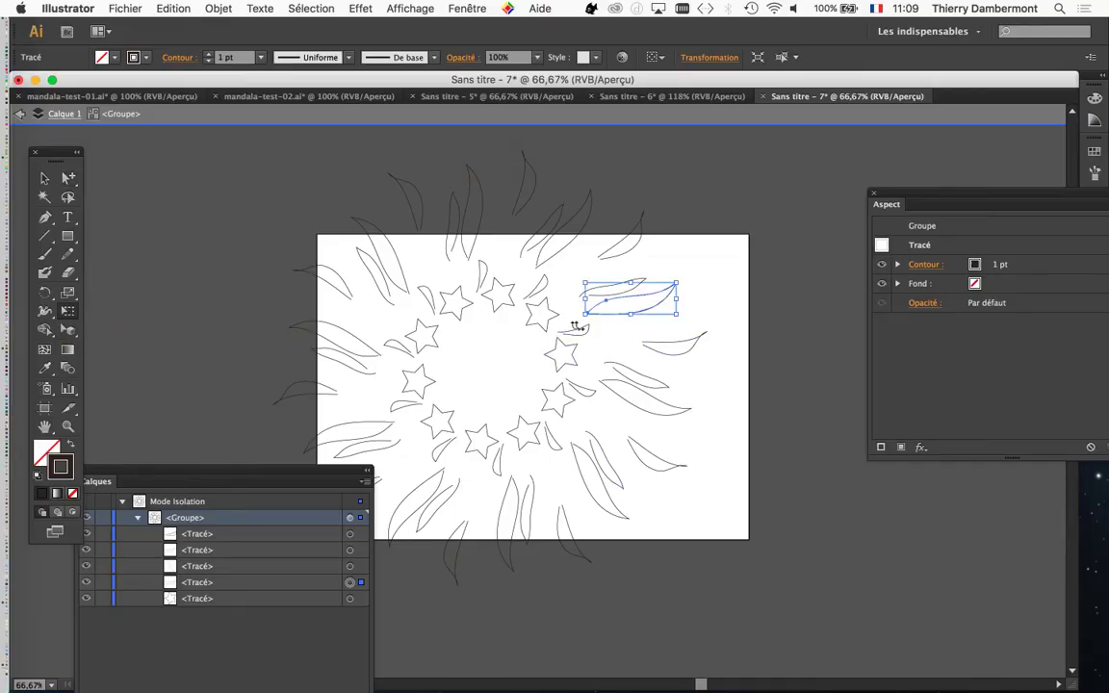
pyautogui.moveTo(585, 314); pyautogui.dragTo(581, 355)
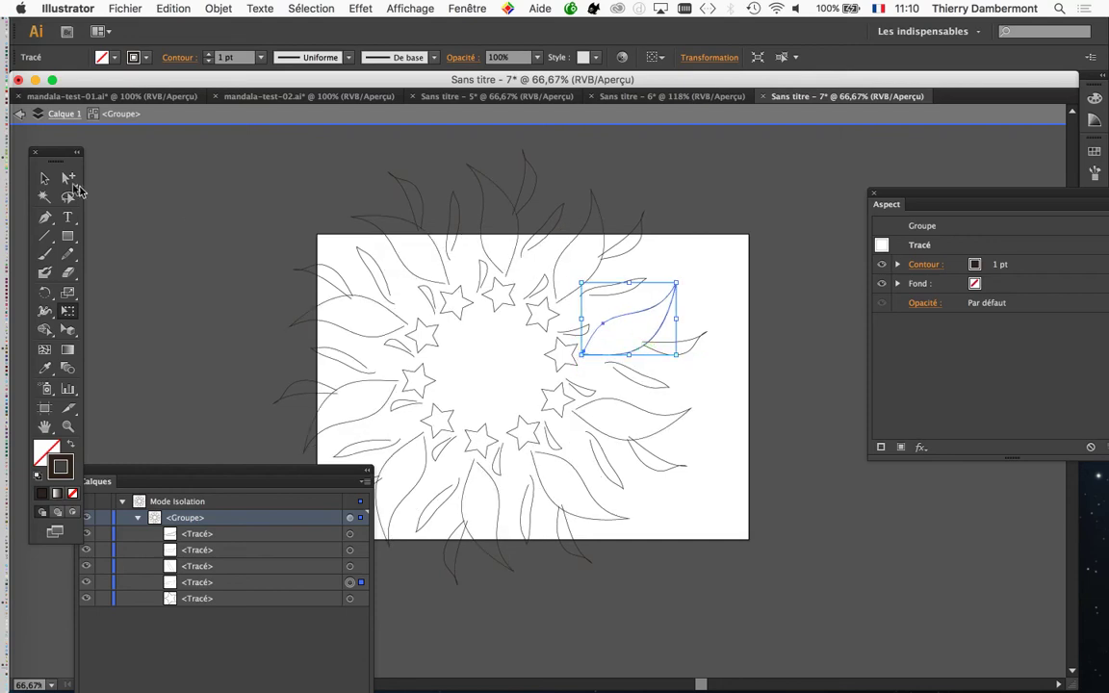
pyautogui.click(70, 179)
pyautogui.moveTo(646, 364); pyautogui.dragTo(640, 377)
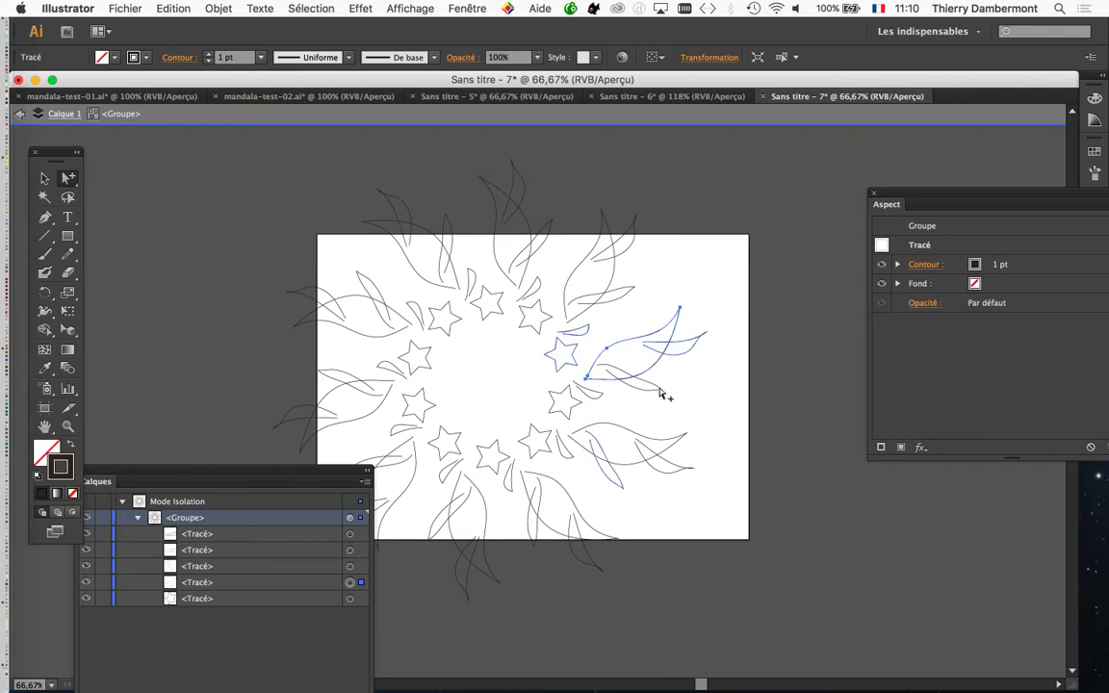
# Enlarge the narrow leaf below the original star with Free Transform, then delete it.
pyautogui.click(621, 484)
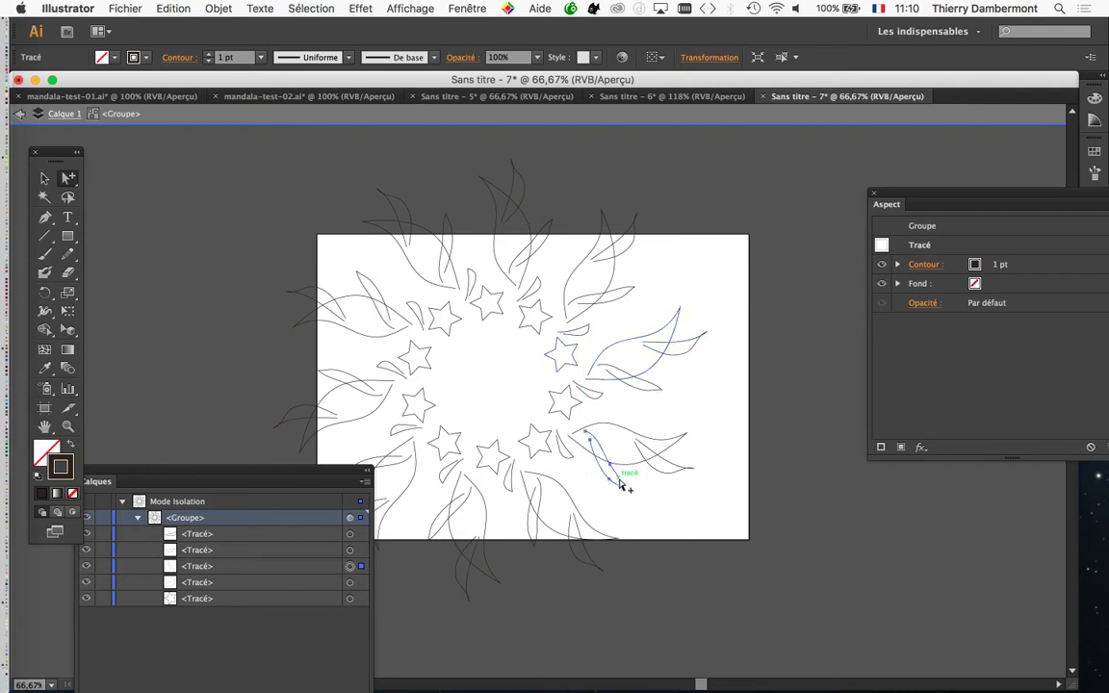
pyautogui.click(69, 312)
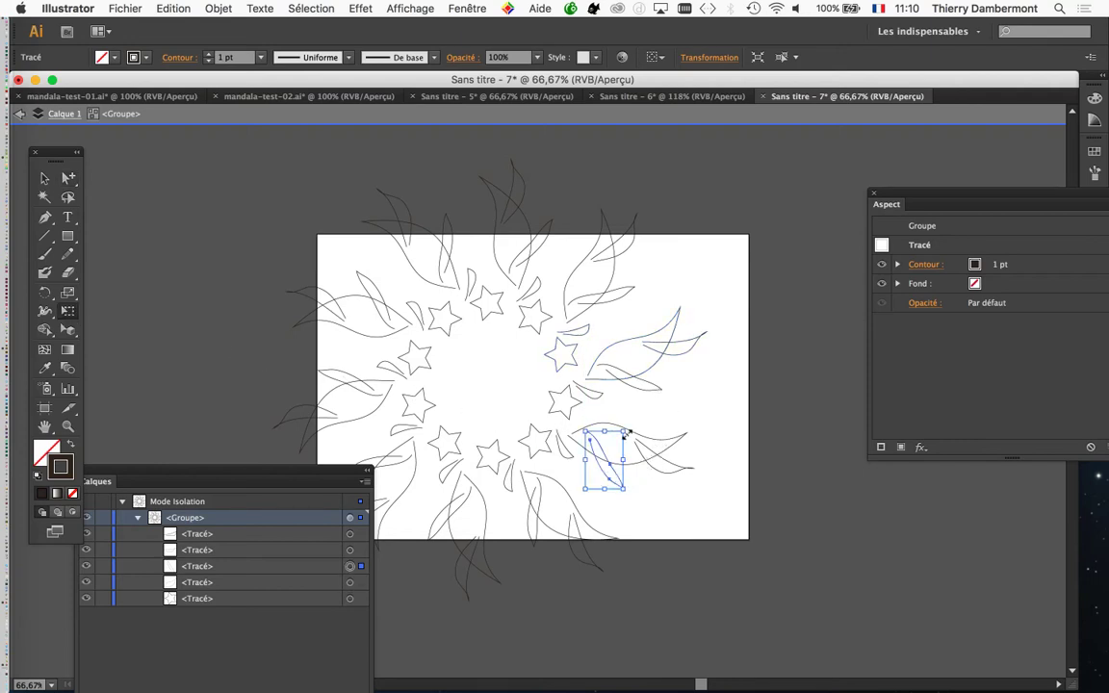
pyautogui.moveTo(624, 432); pyautogui.dragTo(647, 407)
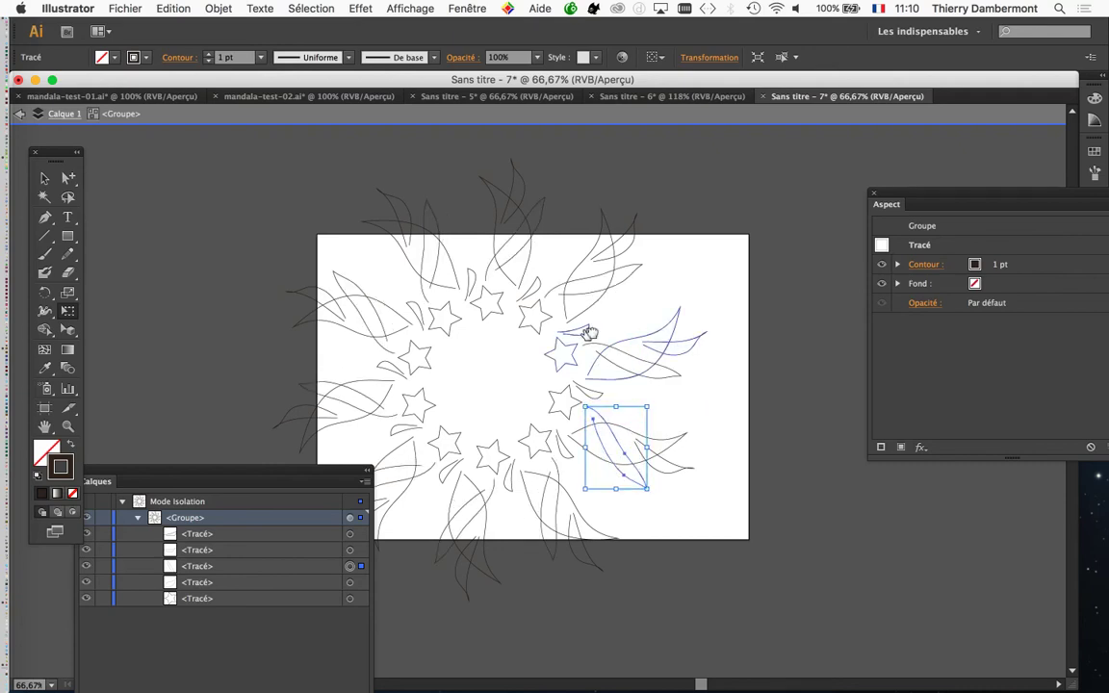
pyautogui.moveTo(589, 333); pyautogui.dragTo(668, 272)
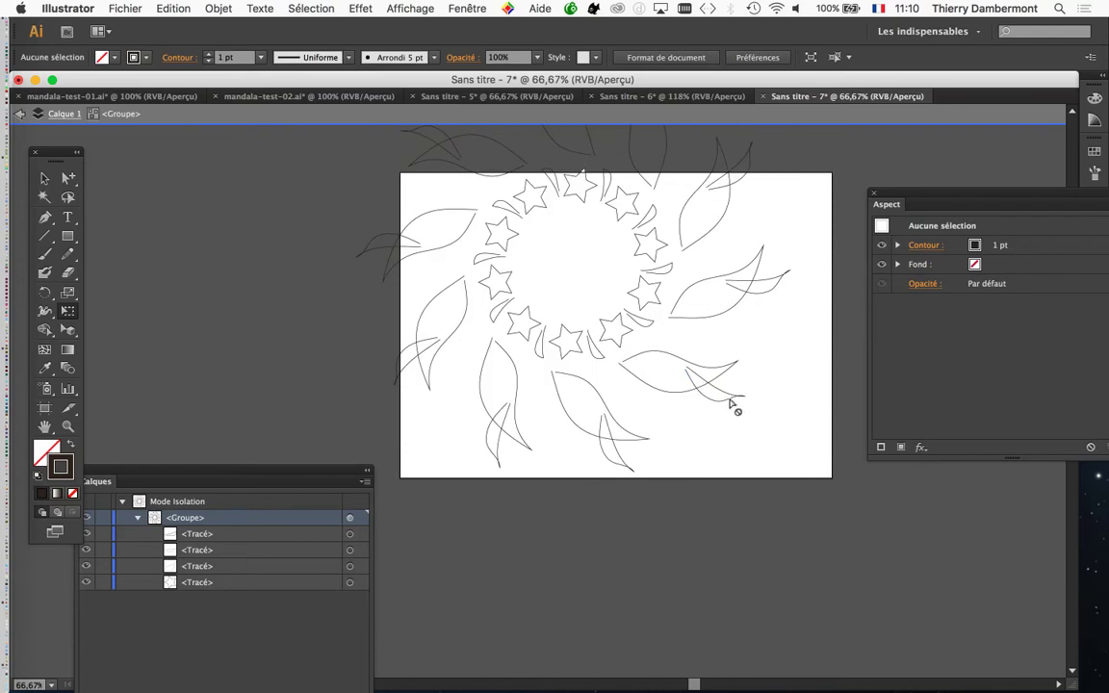
# Move the outer curved leaf inward with the Group Selection tool, placing it above the large leaf near the ring.
pyautogui.press('a')
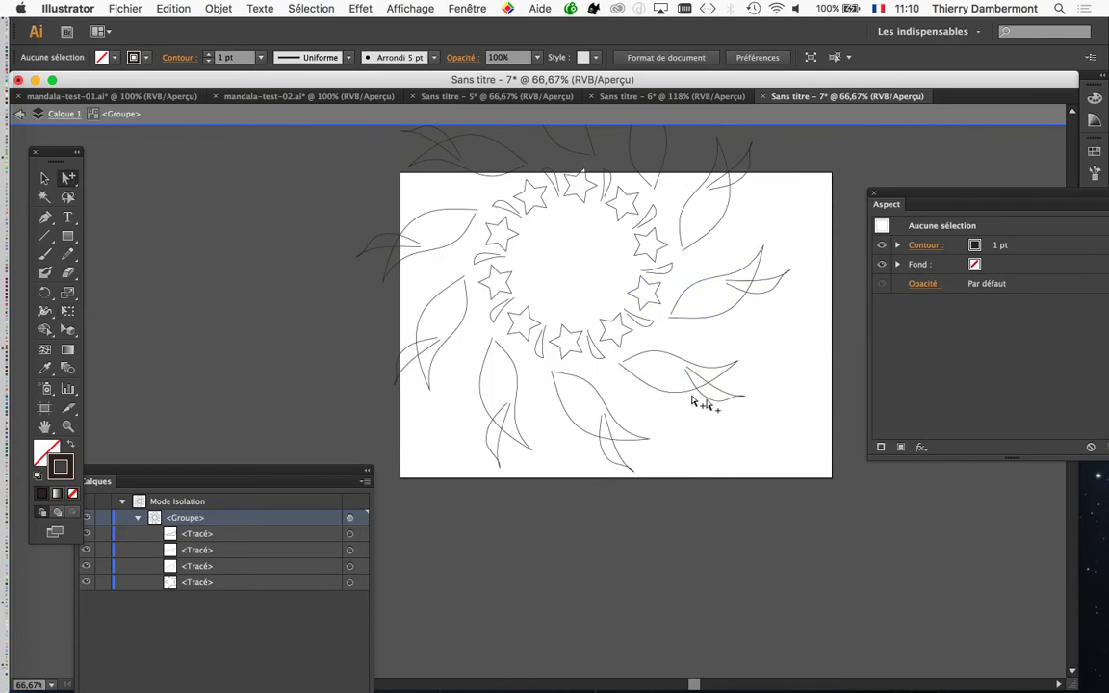
pyautogui.click(721, 403)
pyautogui.click(801, 284)
pyautogui.click(776, 290)
pyautogui.moveTo(776, 290); pyautogui.dragTo(730, 270)
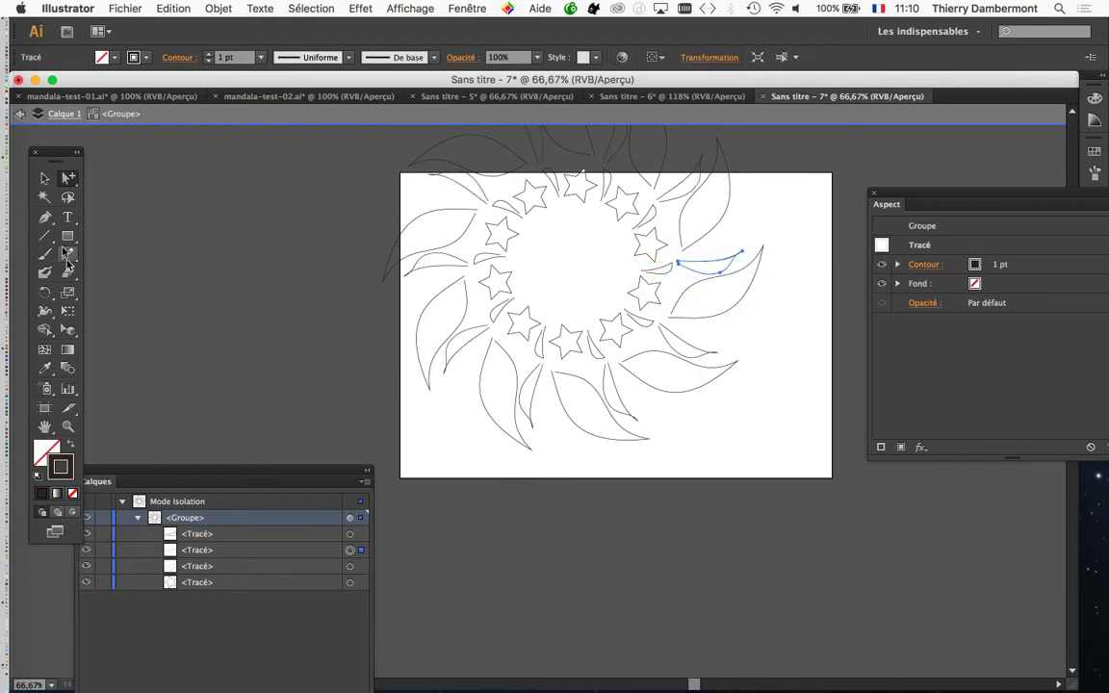
# Enlarge the curved leaf above the large leaf with Free Transform, then delete it from the group.
pyautogui.click(68, 312)
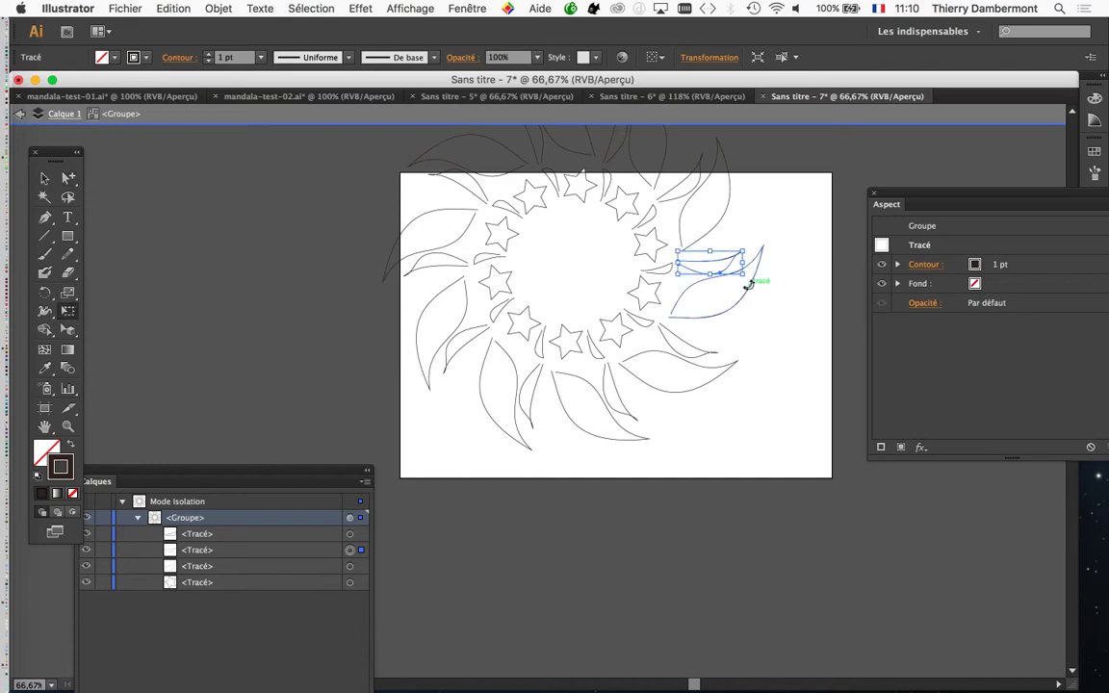
pyautogui.moveTo(745, 275); pyautogui.dragTo(784, 313)
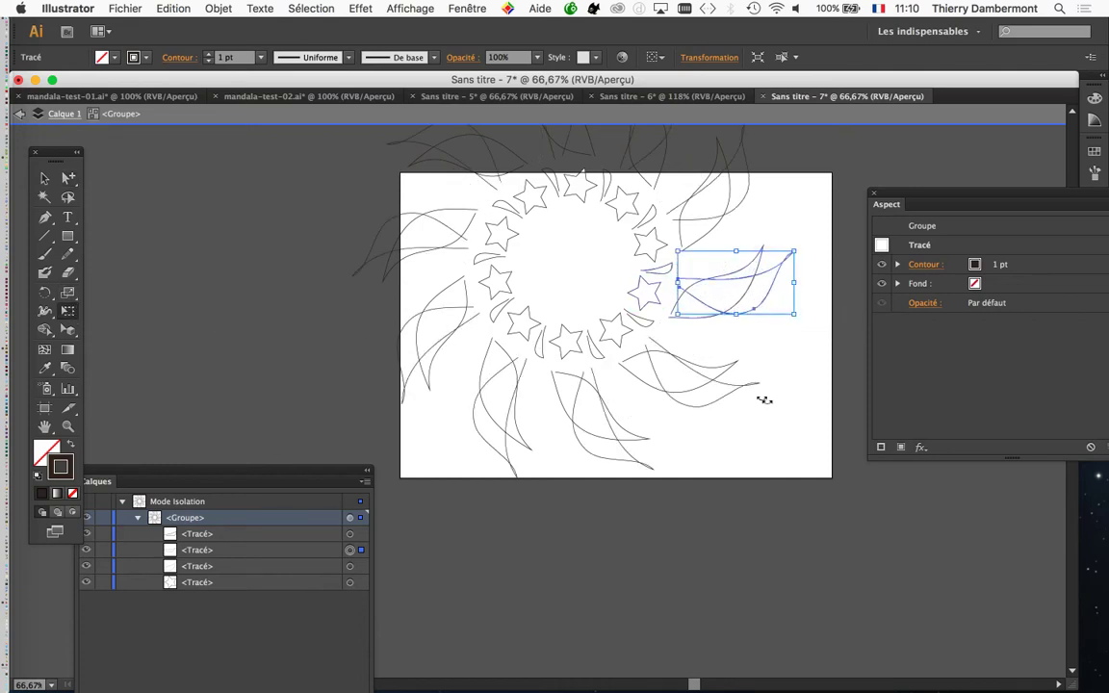
pyautogui.scroll(2, 767, 400)
pyautogui.press('Delete')
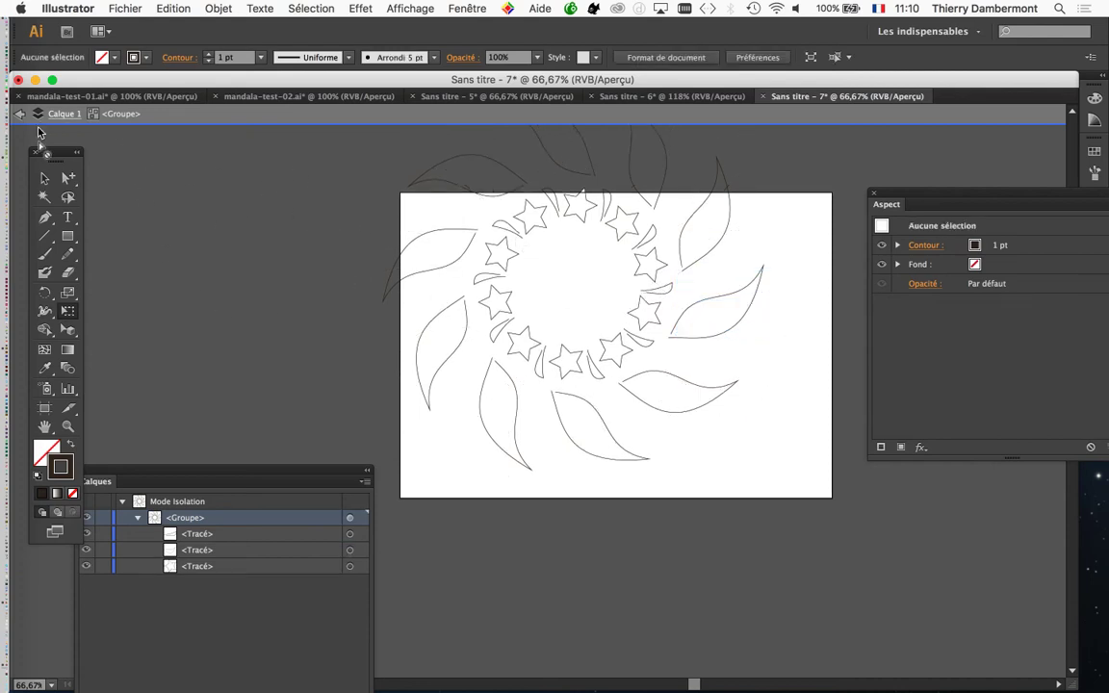
# Move the small leaf outward from the ring, above the large leaf, using the Group Selection tool.
pyautogui.click(68, 176)
pyautogui.moveTo(661, 291); pyautogui.dragTo(690, 290)
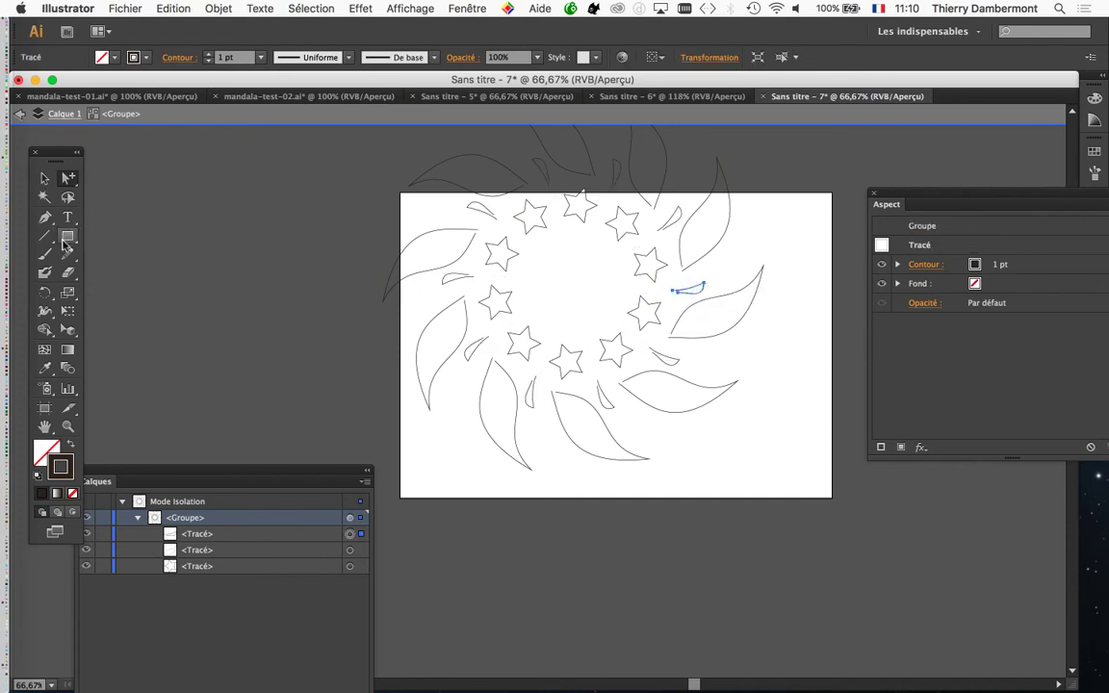
# Draw a larger five-pointed star inside the group, just below the large leaf, and deselect it.
pyautogui.moveTo(67, 236); pyautogui.dragTo(135, 313)
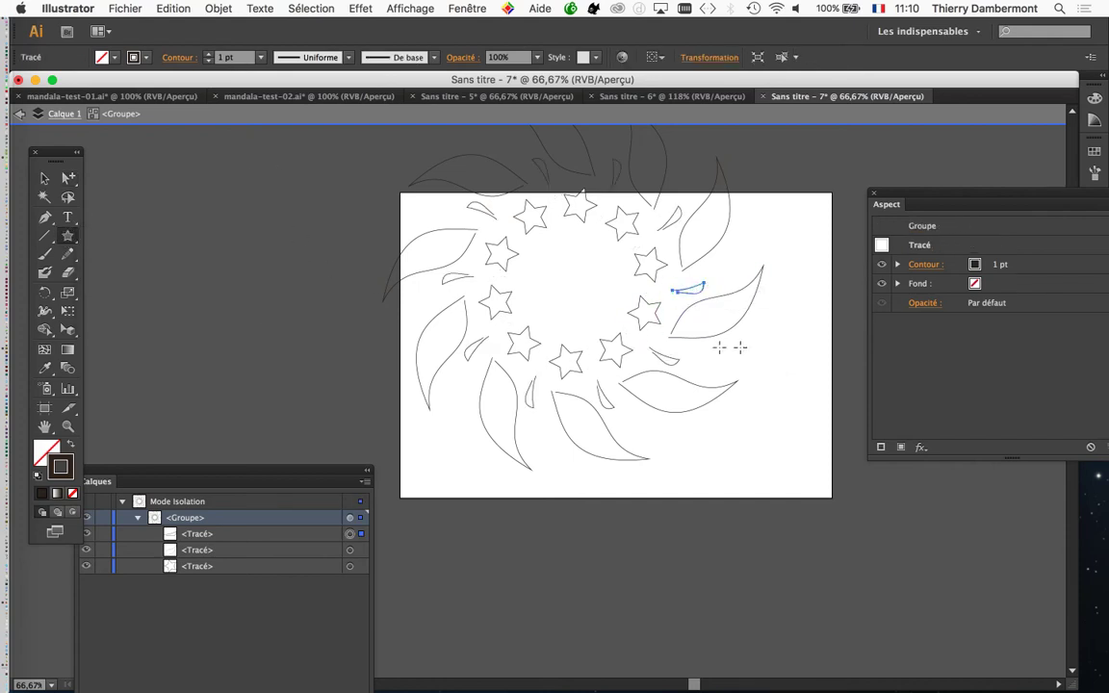
pyautogui.moveTo(701, 353); pyautogui.dragTo(733, 368)
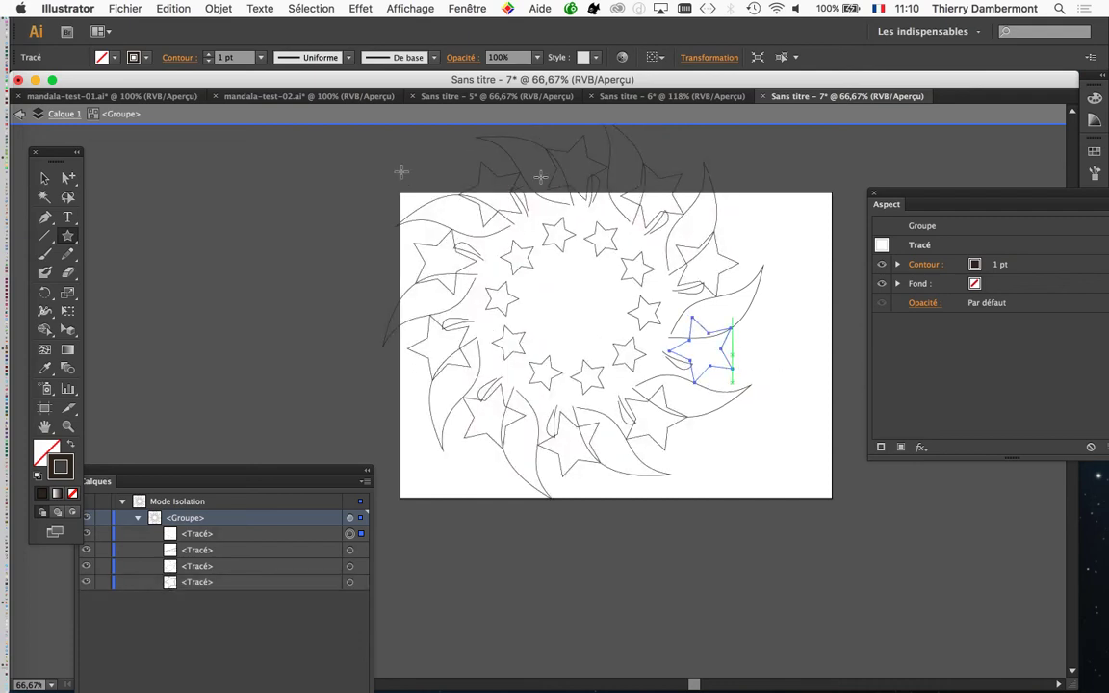
pyautogui.click(67, 178)
pyautogui.click(753, 377)
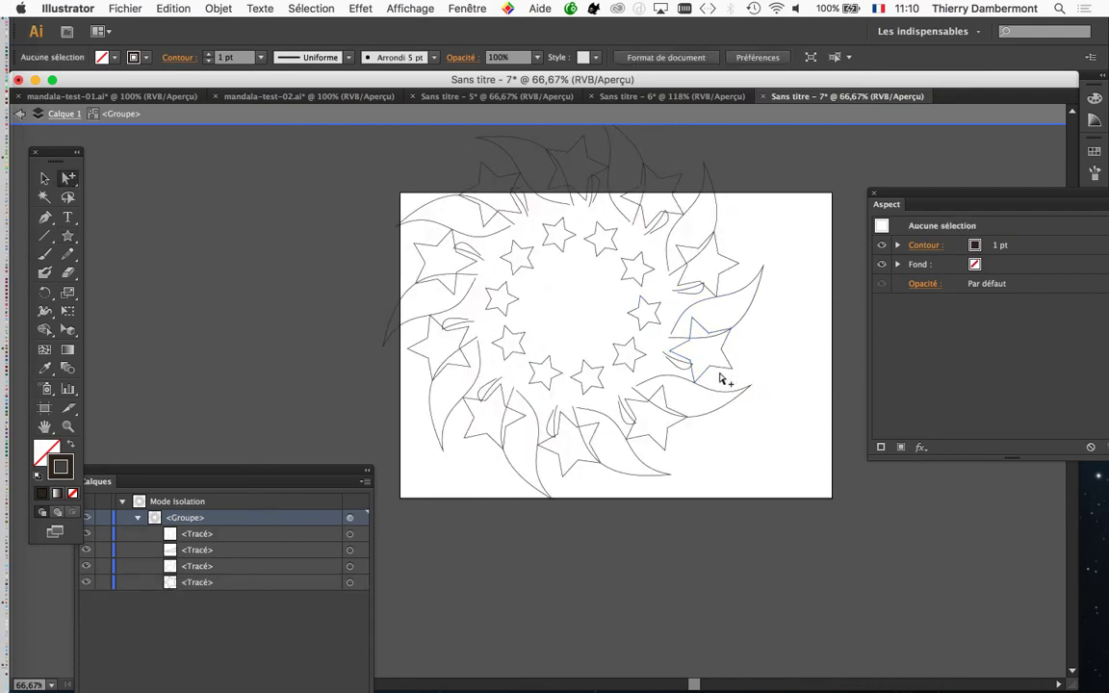
# Move the large star outward so it overlaps the large leaf's outer half, and deselect it.
pyautogui.moveTo(725, 372); pyautogui.dragTo(764, 355)
pyautogui.click(795, 386)
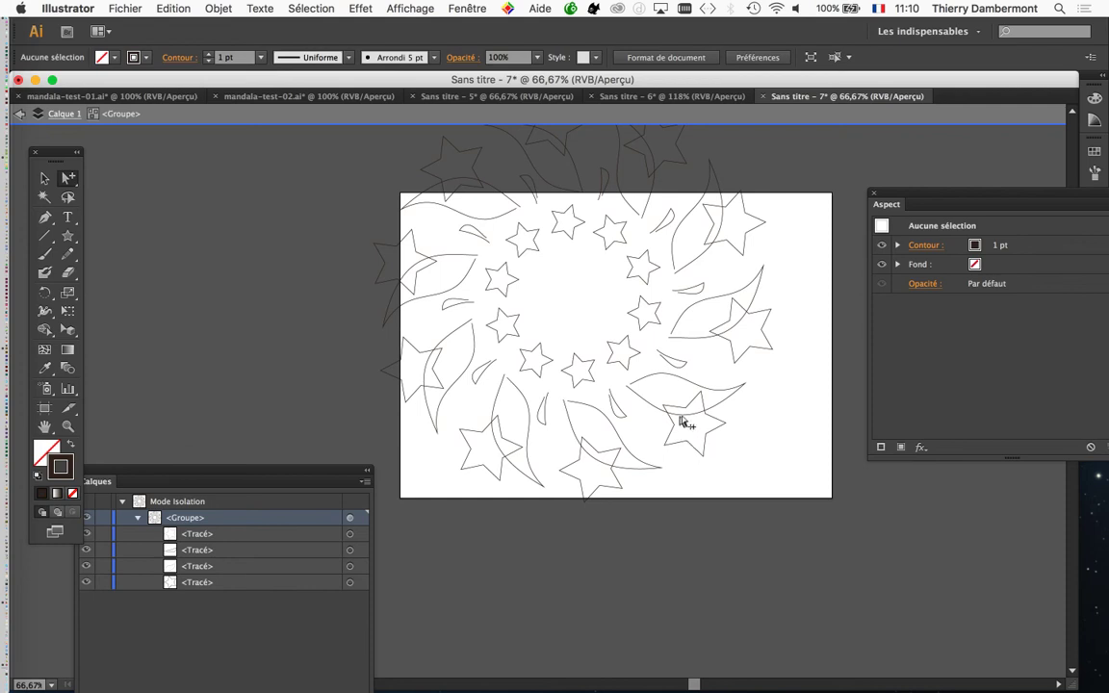
# Isolate the small inner-ring star with the Group Selection tool and rotate it slightly with Free Transform.
pyautogui.scroll(-1, 683, 421)
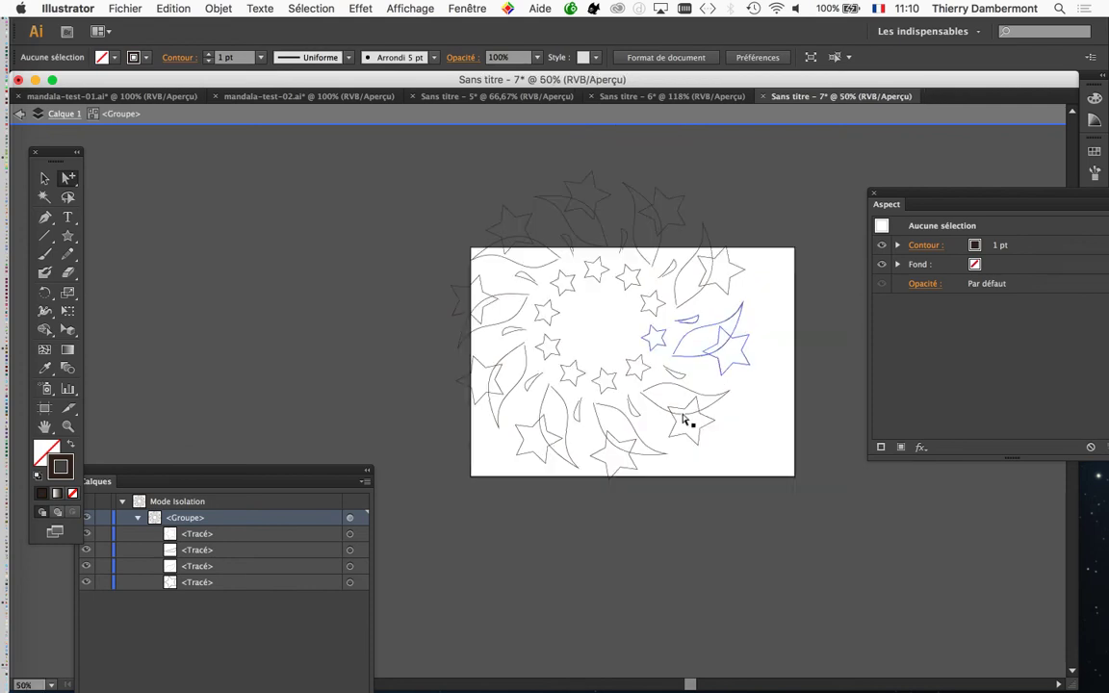
pyautogui.scroll(2, 647, 375)
pyautogui.click(643, 377)
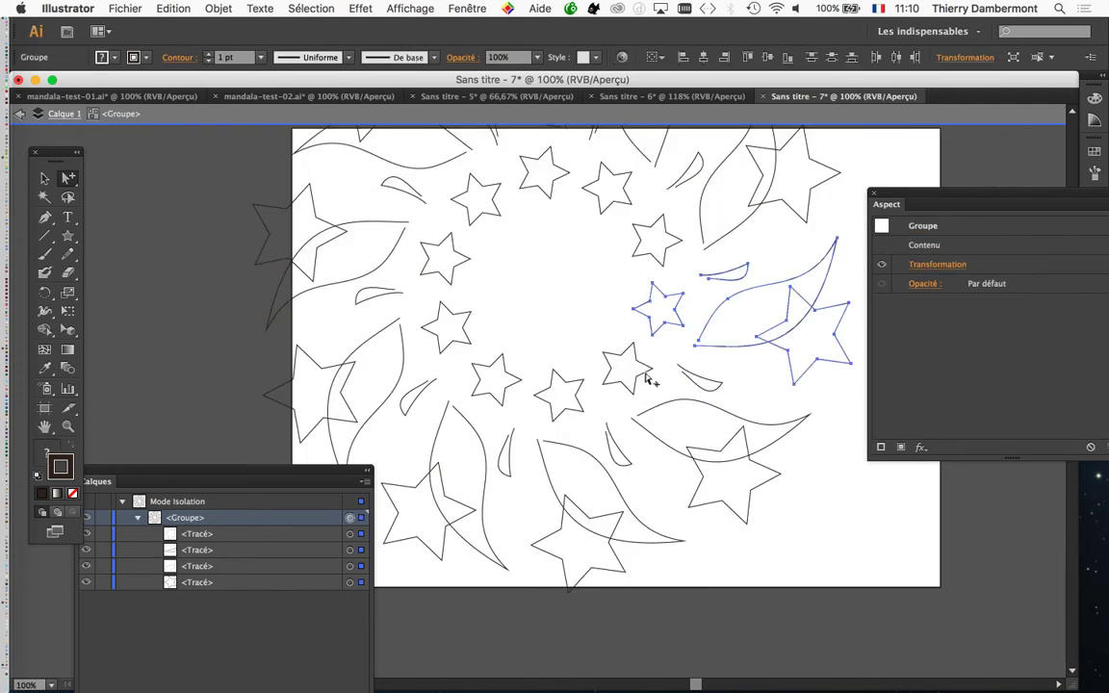
pyautogui.click(680, 336)
pyautogui.click(674, 326)
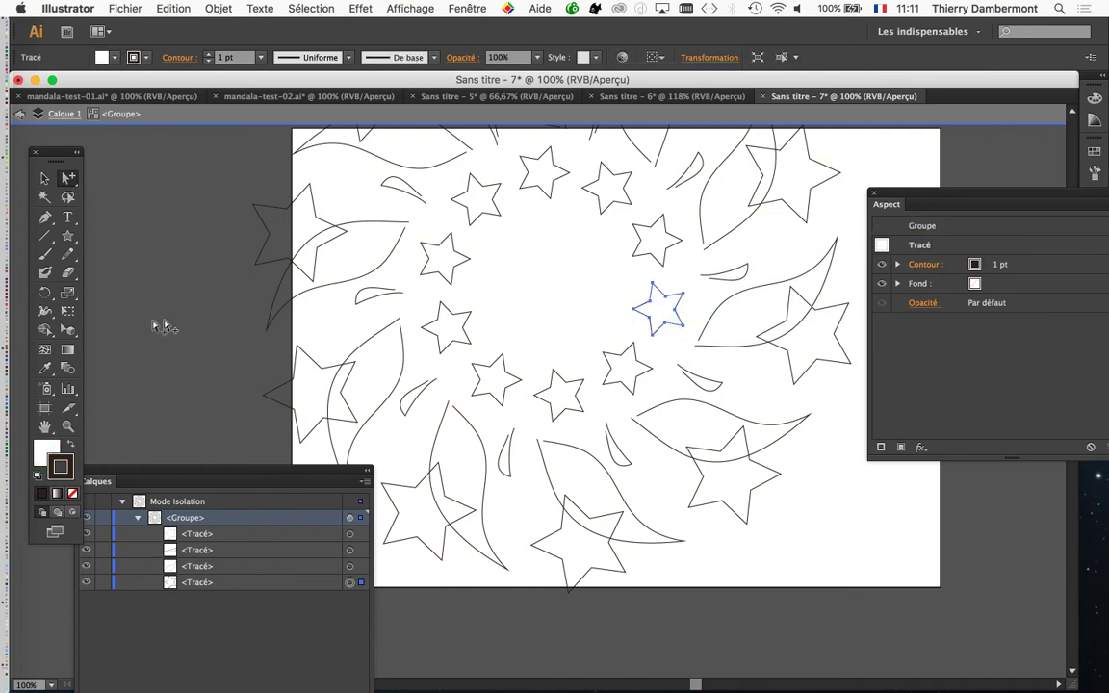
pyautogui.click(67, 311)
pyautogui.moveTo(713, 335)
pyautogui.mouseDown()
pyautogui.moveTo(704, 352)
pyautogui.moveTo(696, 346)
pyautogui.moveTo(706, 322)
pyautogui.moveTo(688, 346)
pyautogui.moveTo(703, 324)
pyautogui.mouseUp()
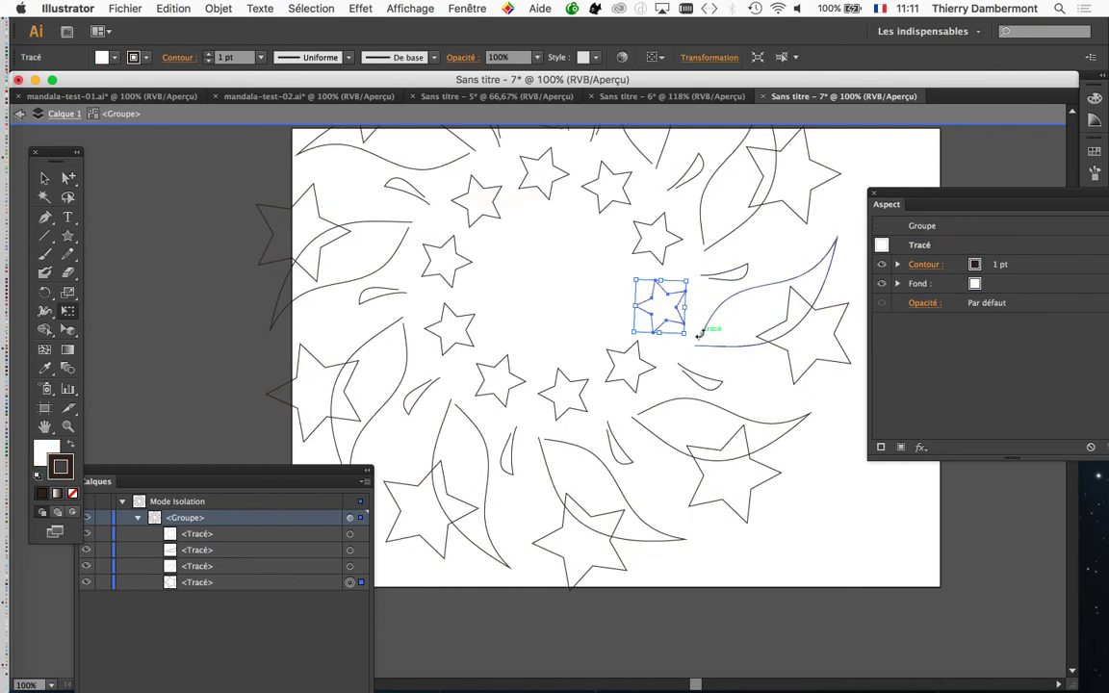
# Try rotating the large leaf with Free Transform and shifting it away from the small star, then undo both changes.
pyautogui.click(69, 179)
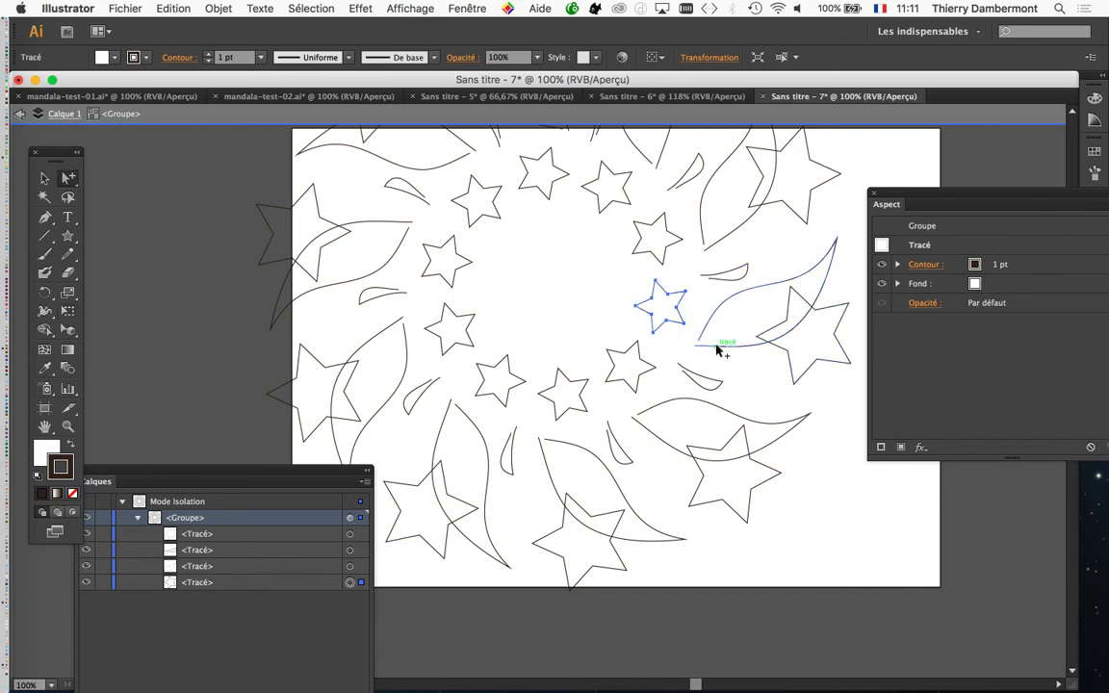
pyautogui.click(716, 346)
pyautogui.click(68, 311)
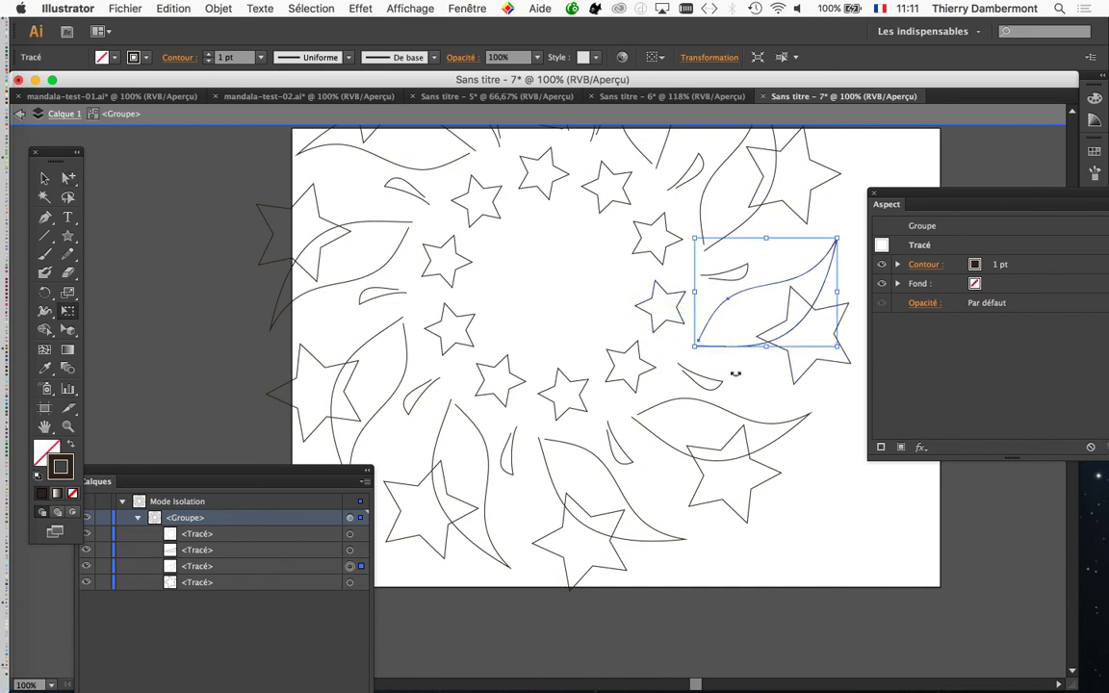
pyautogui.moveTo(733, 372); pyautogui.dragTo(681, 359)
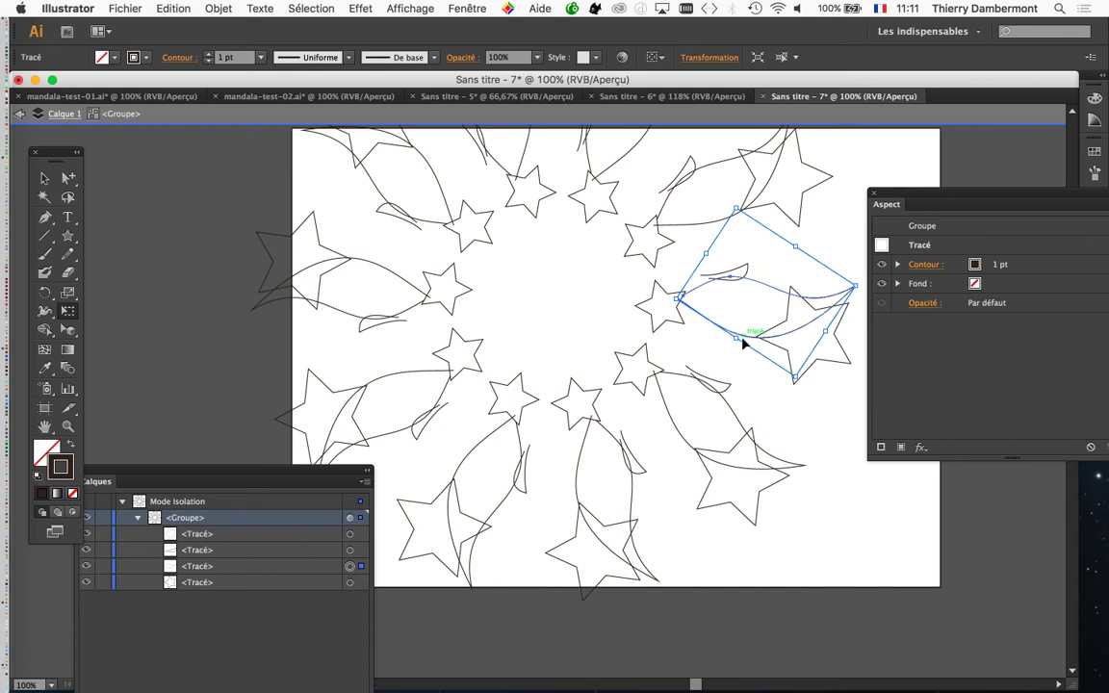
pyautogui.moveTo(756, 356); pyautogui.dragTo(758, 375)
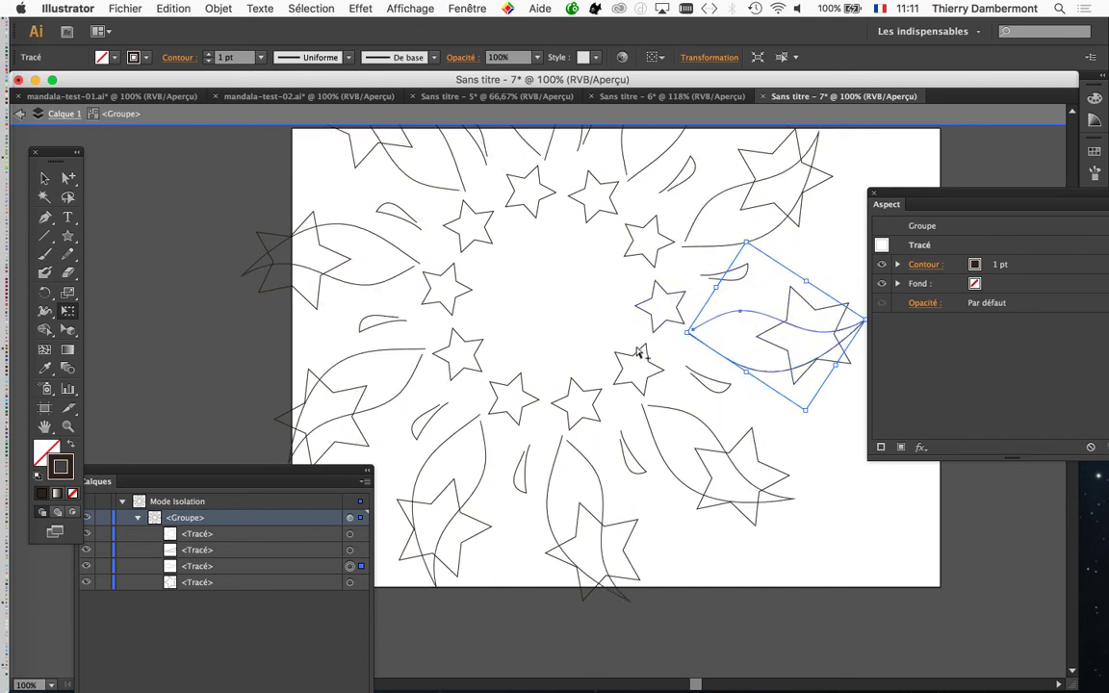
pyautogui.press('super+z')
pyautogui.press('super+z')
# Deselect the large leaf and step out of the group's isolation to the Calque 1 level.
pyautogui.click(67, 177)
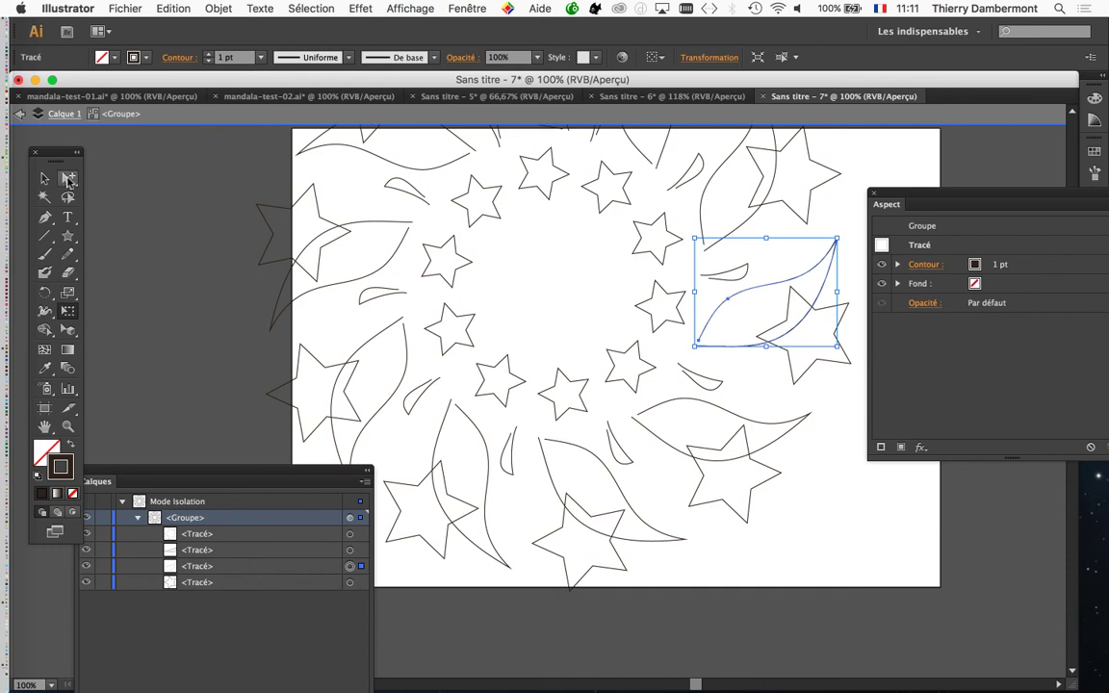
pyautogui.click(204, 234)
pyautogui.click(19, 113)
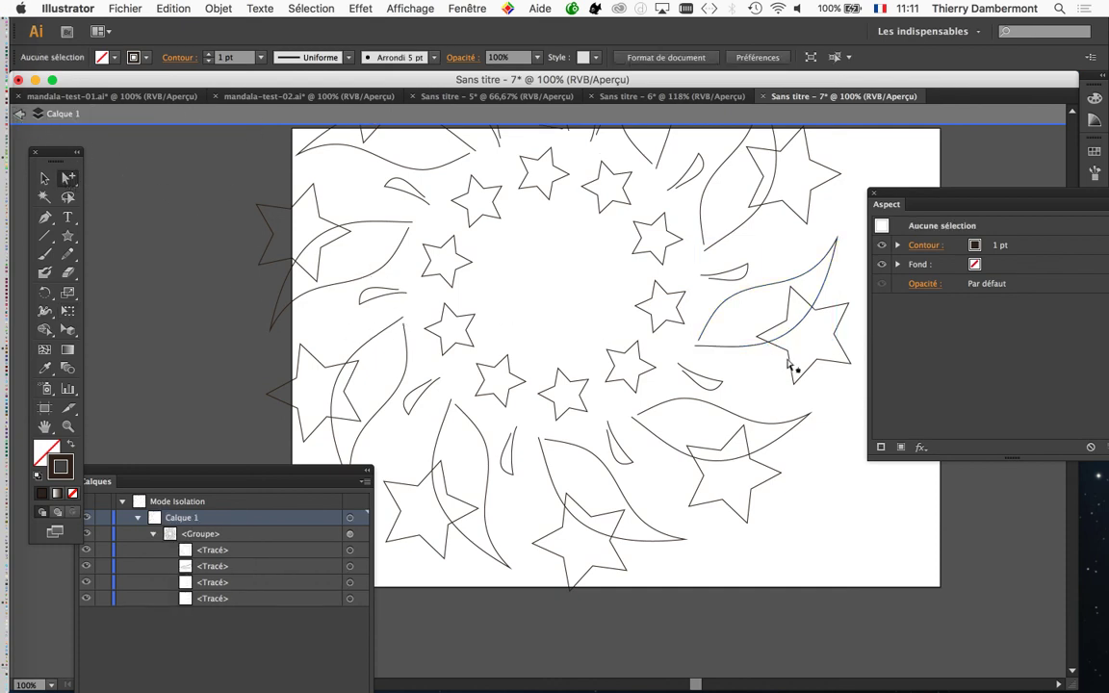
# Enlarge the artboard to about 372.53 × 325.26 mm so it surrounds the whole mandala, and leave artboard editing.
pyautogui.scroll(-1, 782, 366)
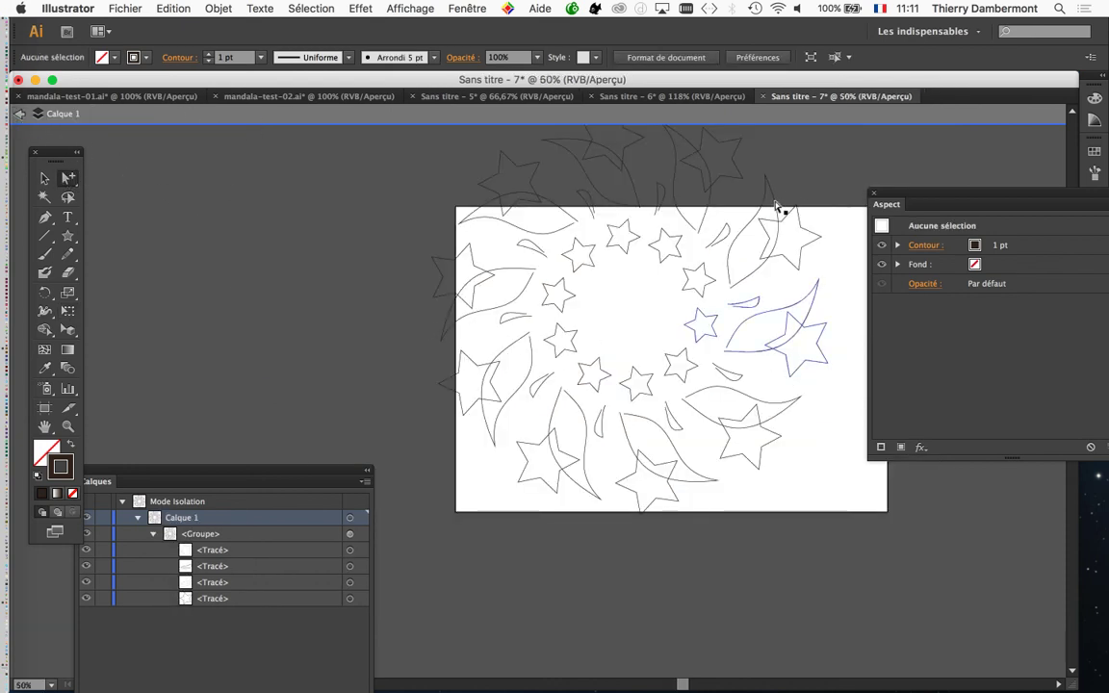
pyautogui.scroll(-1, 802, 228)
pyautogui.moveTo(588, 260); pyautogui.dragTo(517, 307)
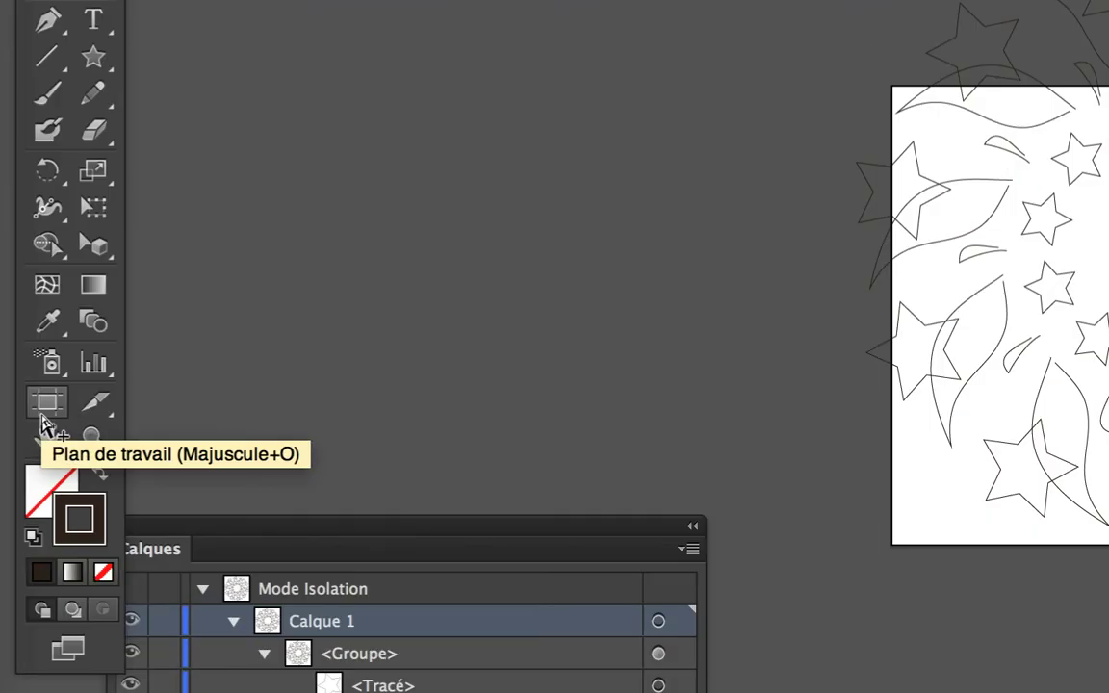
pyautogui.click(41, 418)
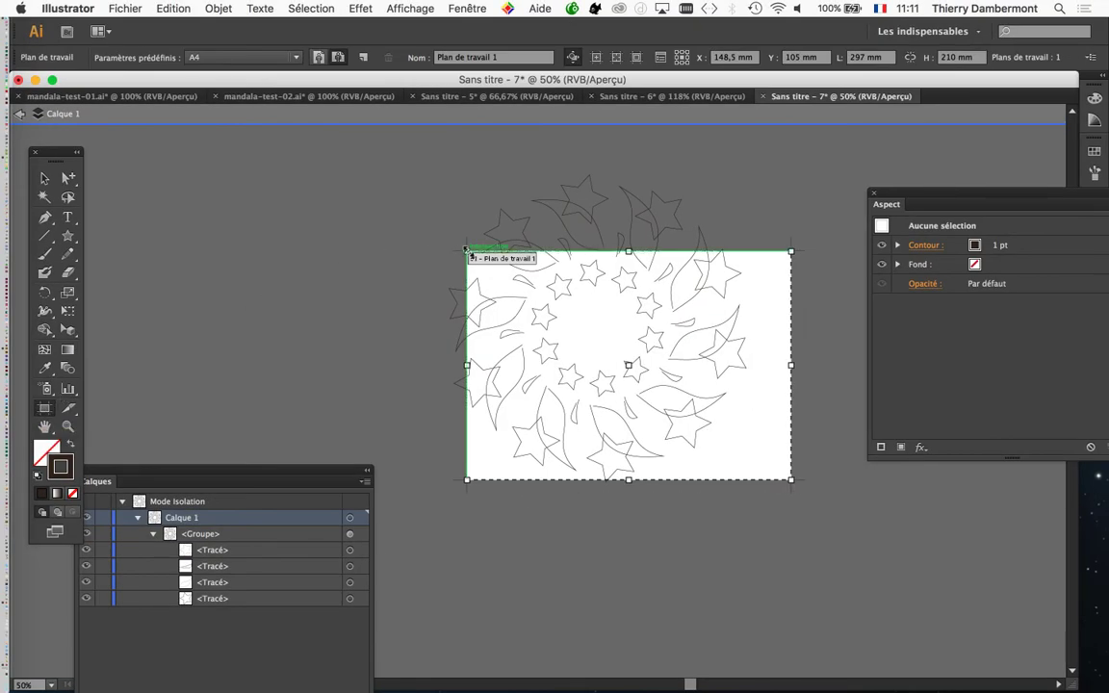
pyautogui.moveTo(466, 249); pyautogui.dragTo(399, 150)
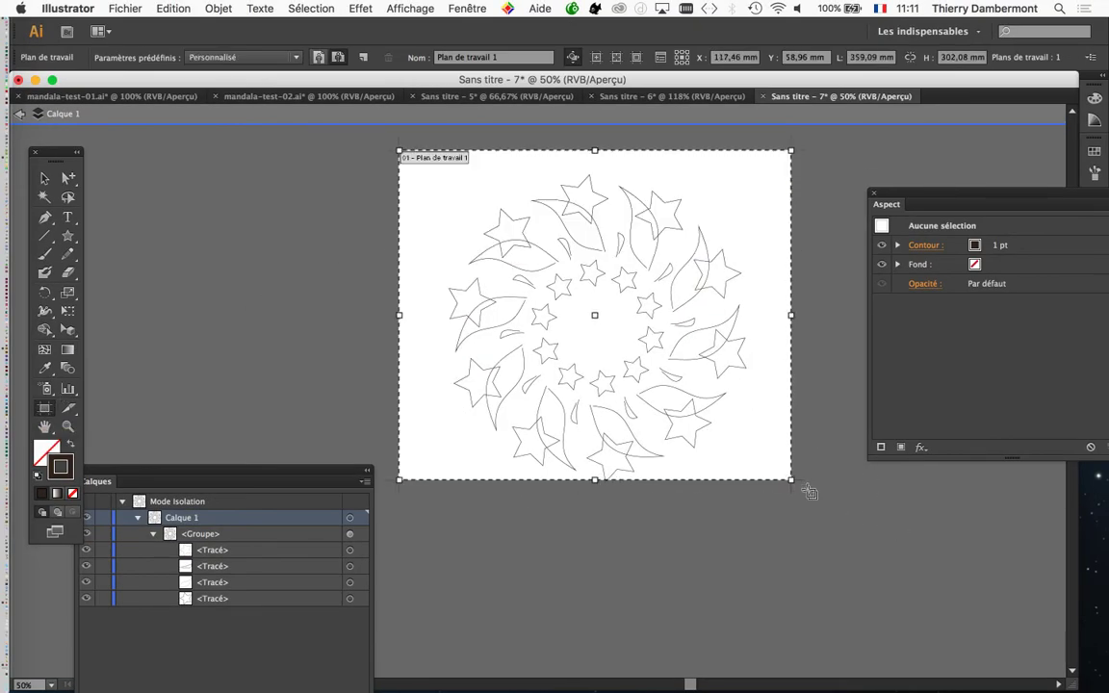
pyautogui.moveTo(792, 479); pyautogui.dragTo(806, 504)
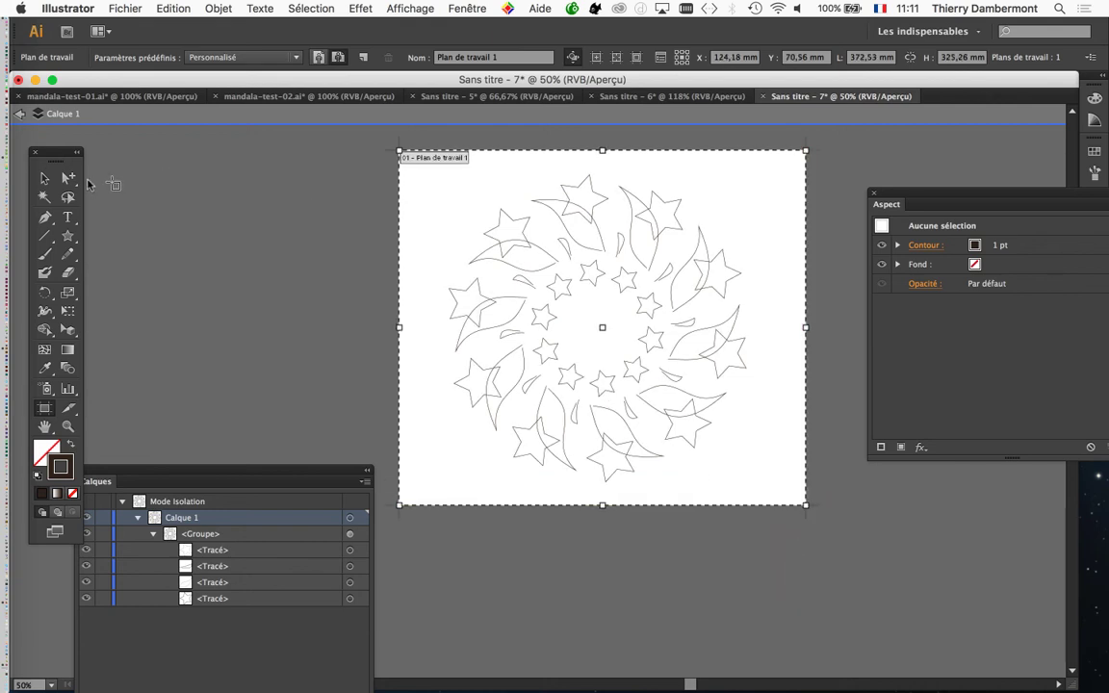
pyautogui.click(44, 177)
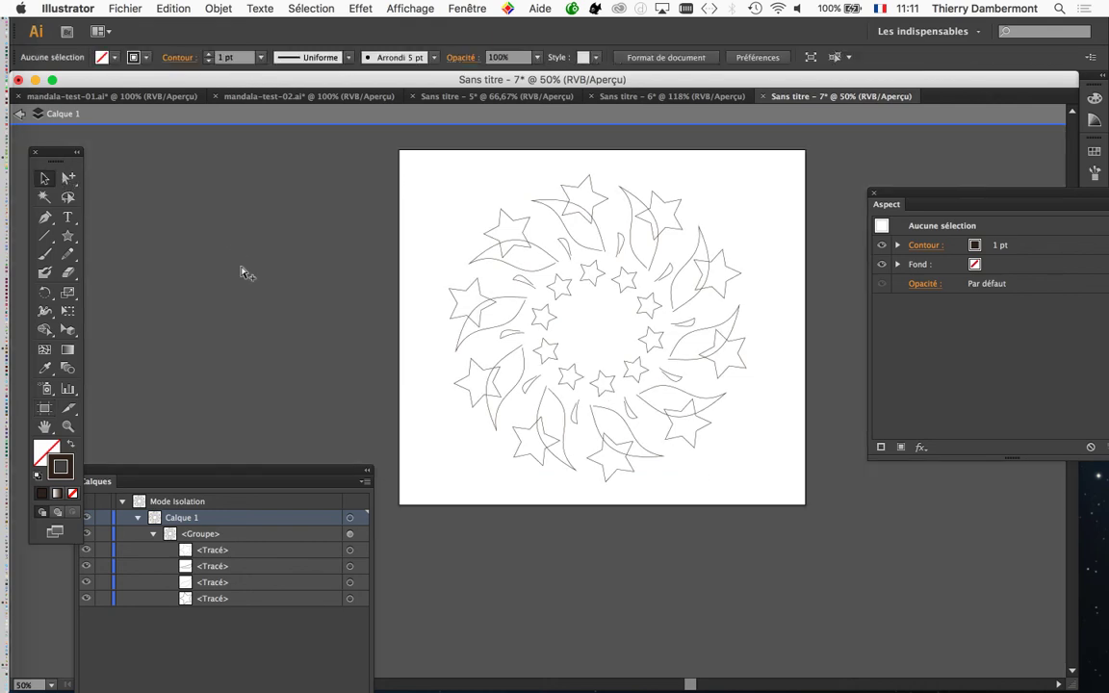
# Save the document under the file name manadala-test-03 in Adobe Illustrator format.
pyautogui.click(123, 7)
pyautogui.click(193, 139)
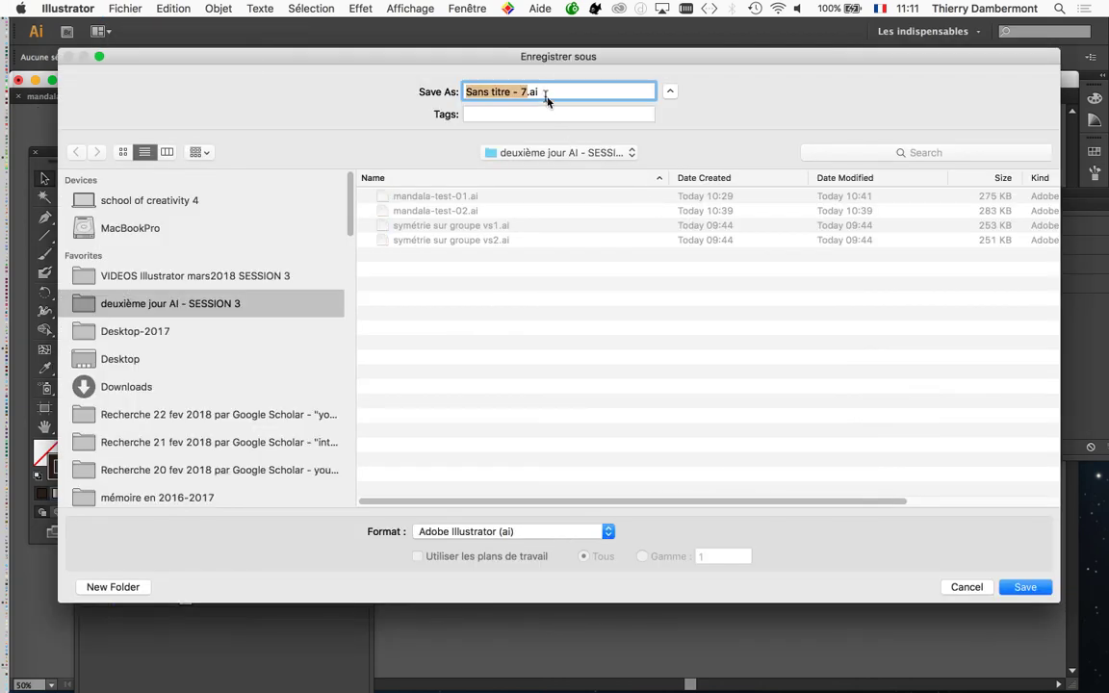
pyautogui.click(530, 91)
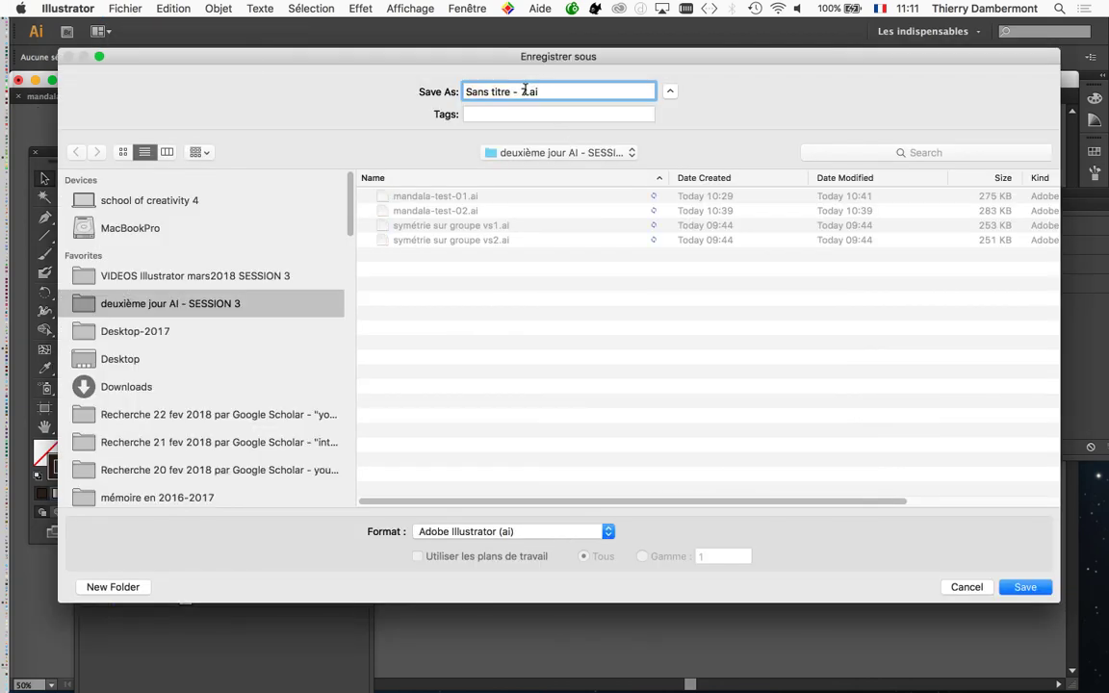
pyautogui.moveTo(524, 89); pyautogui.dragTo(512, 71)
pyautogui.write('manadala-test-03')
pyautogui.press('Return')
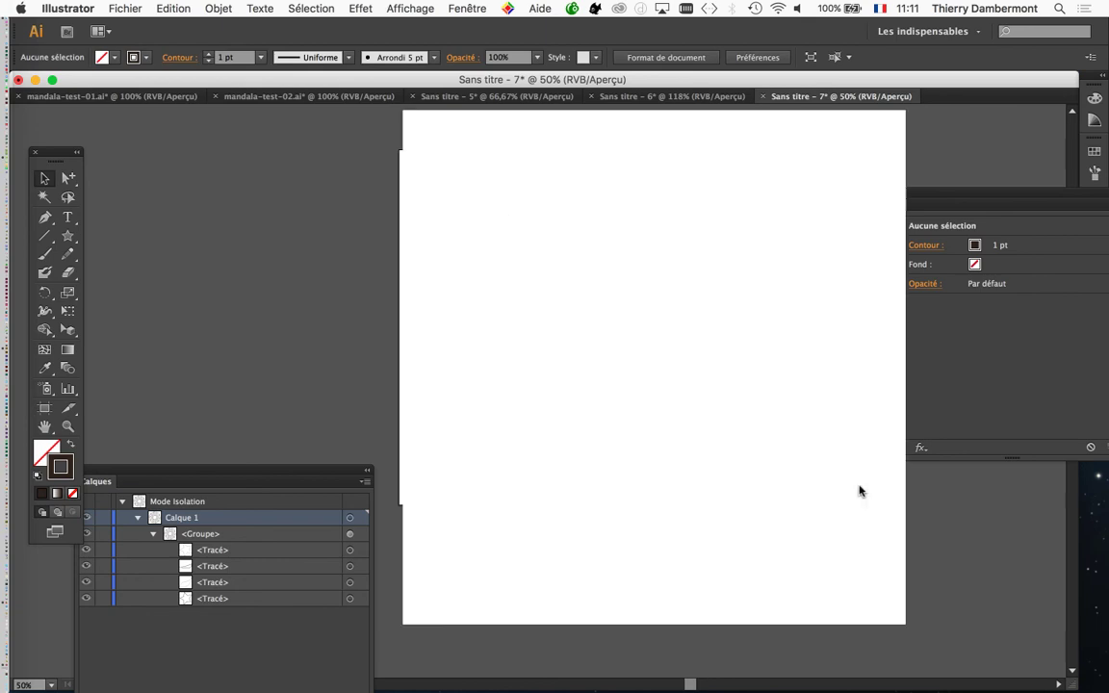